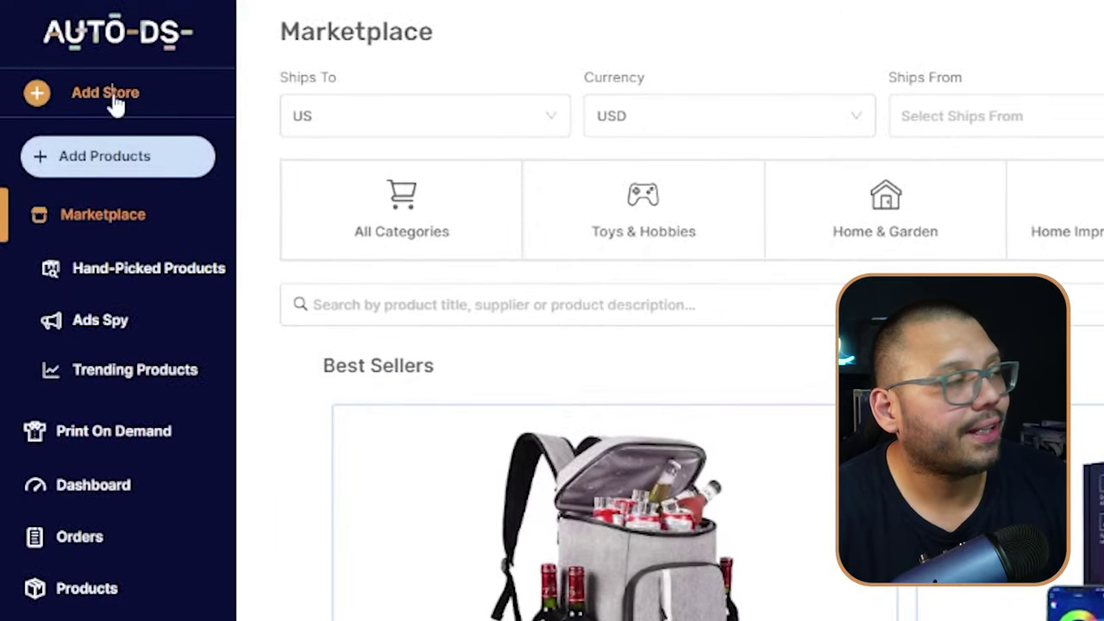
Step: Start adding a Shopify store built with AI and choose Sport & Fitness as its niche
{"action": "left_click", "coordinate": [112, 93]}
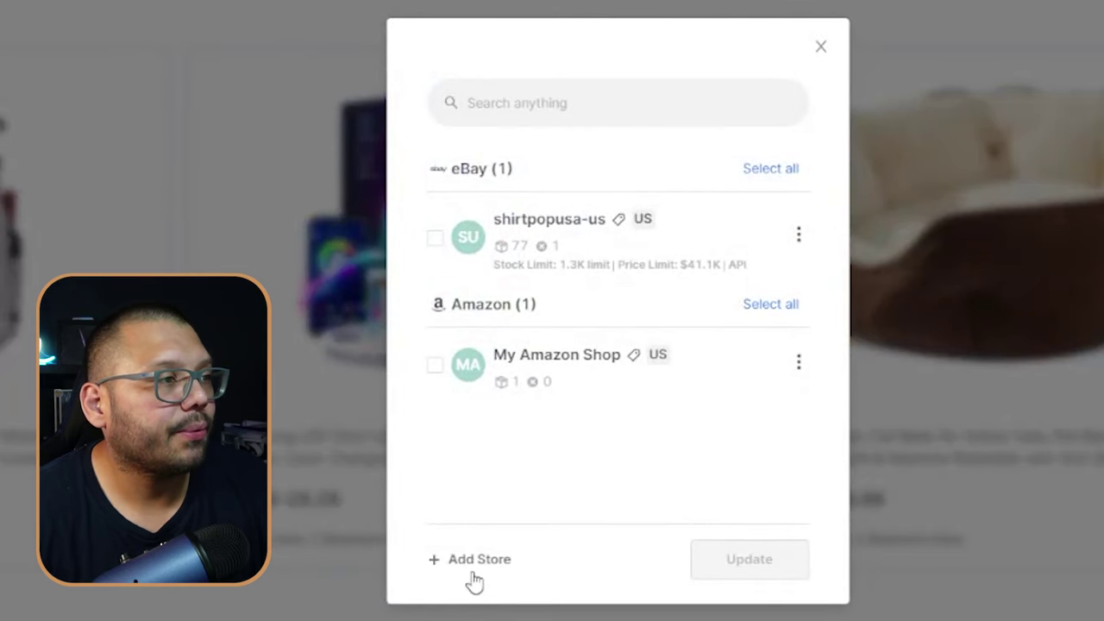
{"action": "left_click", "coordinate": [474, 580]}
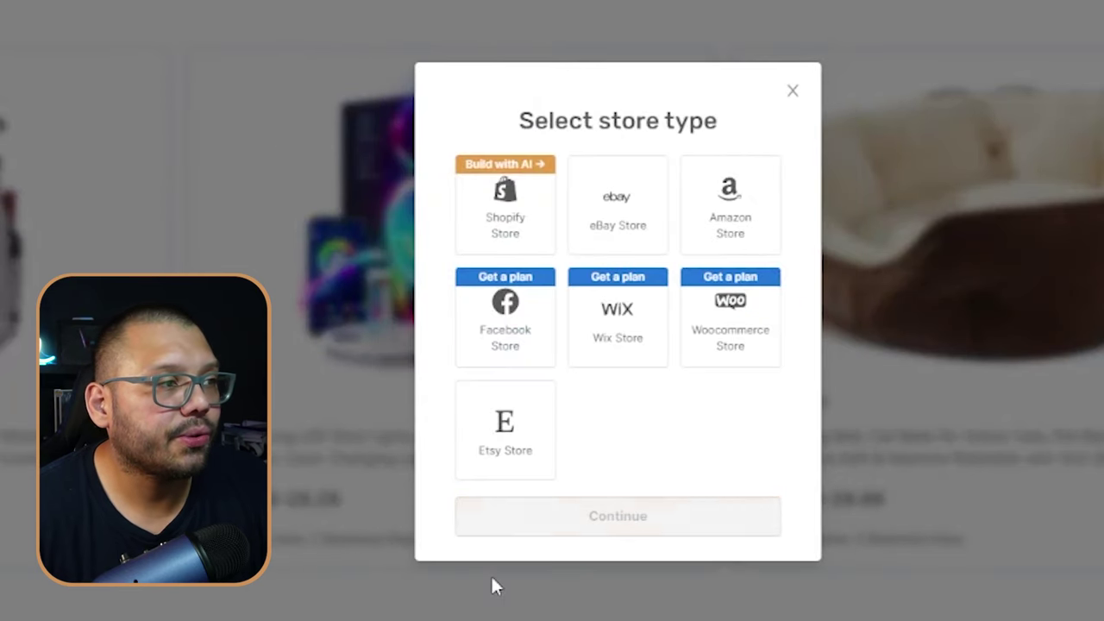
{"action": "left_click", "coordinate": [515, 222]}
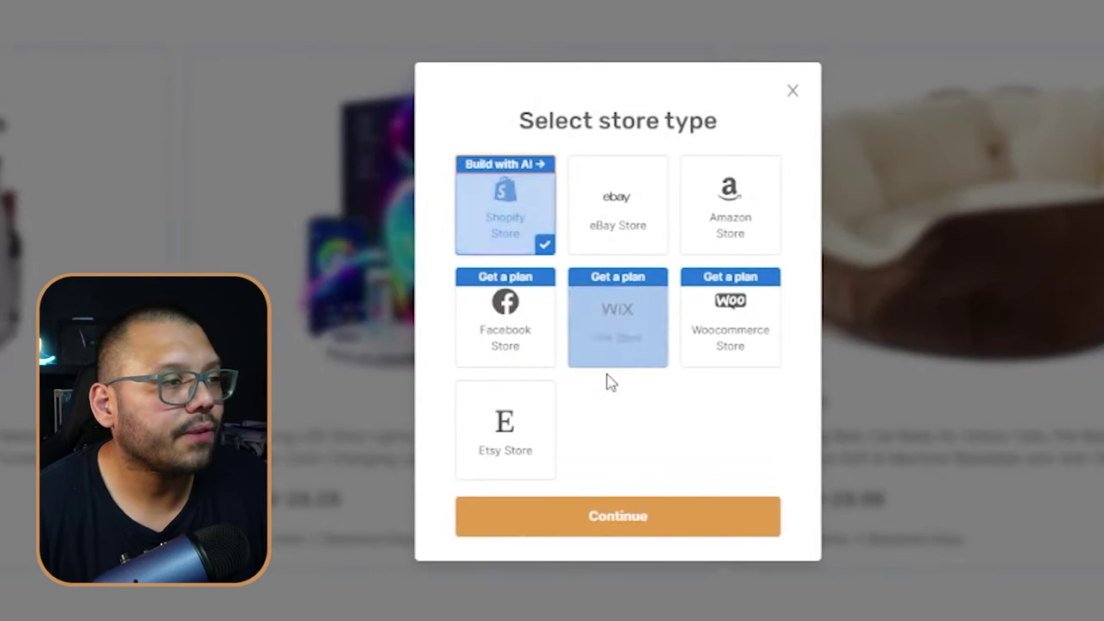
{"action": "left_click", "coordinate": [640, 529]}
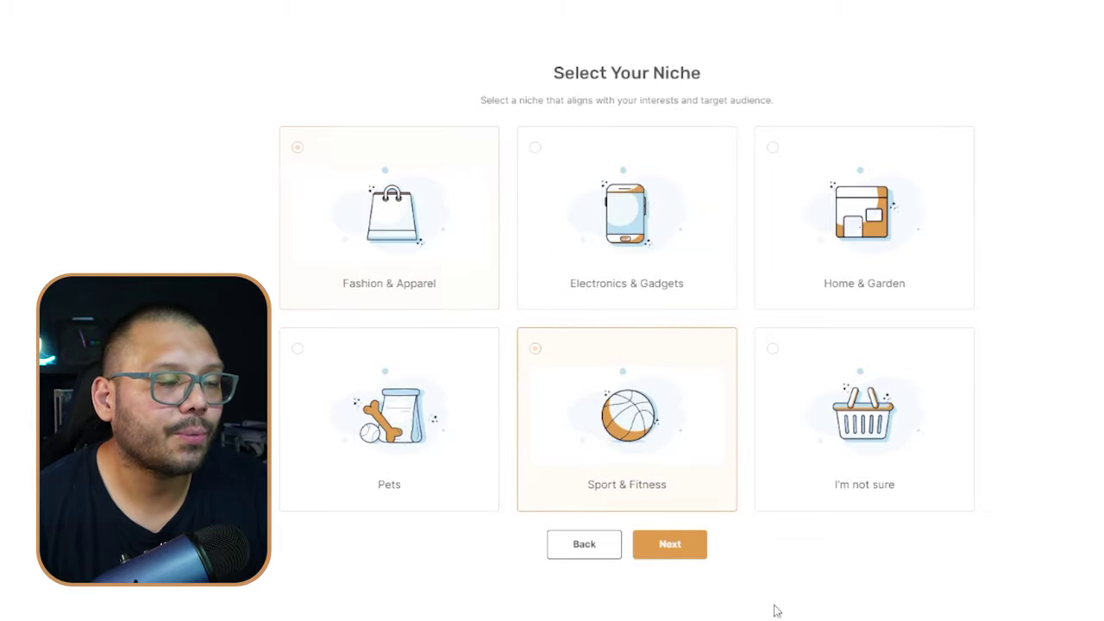
{"action": "left_click", "coordinate": [677, 543]}
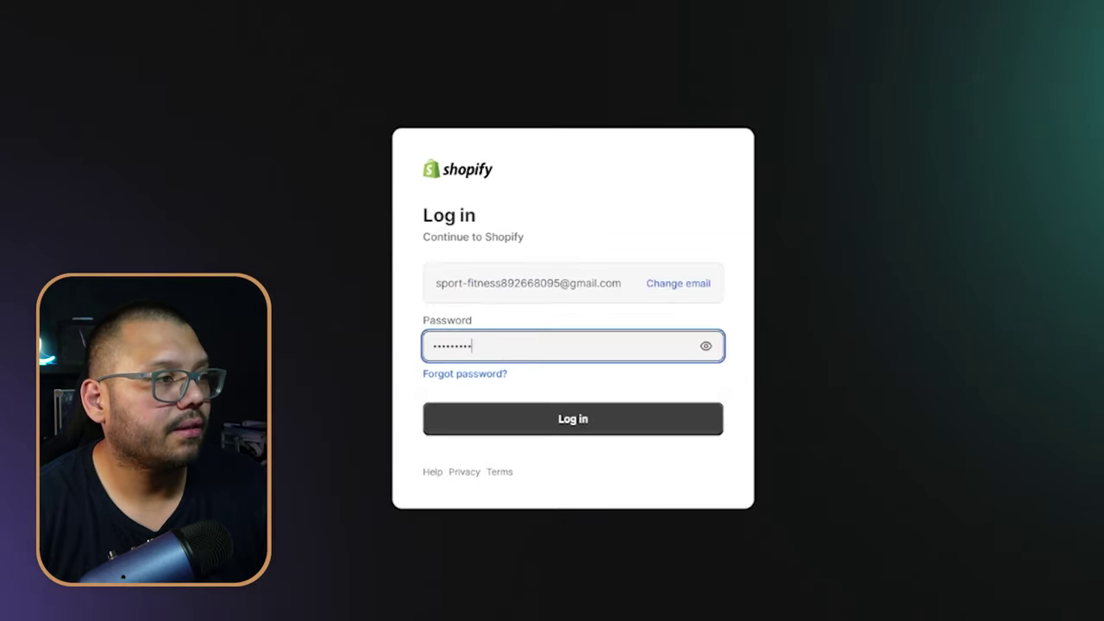
Step: Log in to Shopify with the account password
{"action": "key", "text": "Return"}
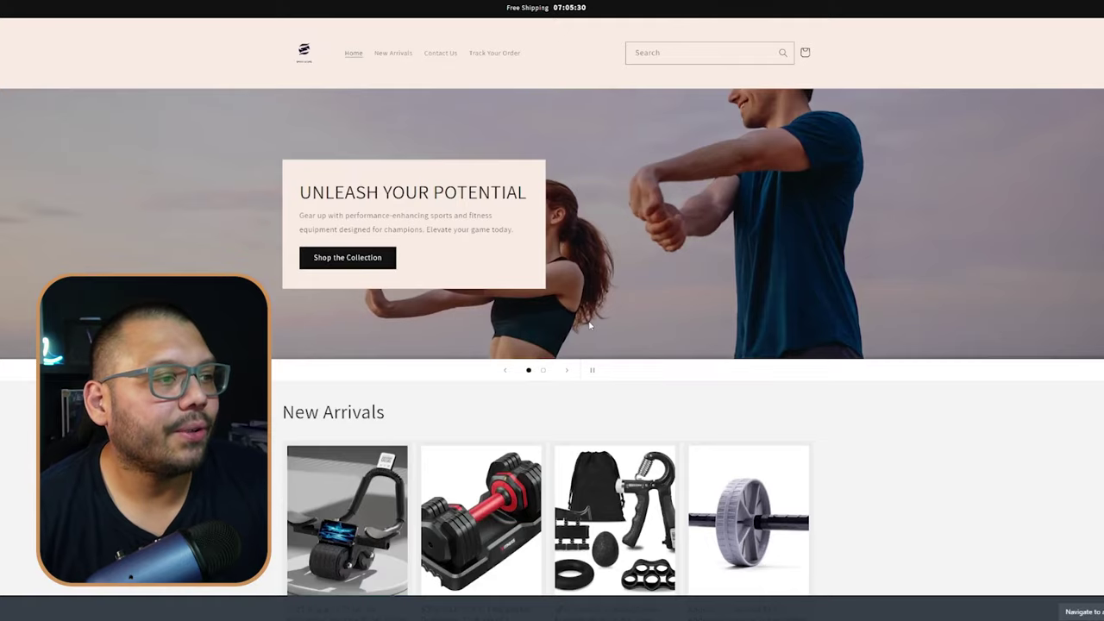
Step: Examine the generated storefront's home page, including the New Arrivals products, customer testimonials and banner slides
{"action": "scroll", "coordinate": [589, 317], "scroll_direction": "down", "scroll_amount": 8}
{"action": "scroll", "coordinate": [589, 312], "scroll_direction": "up", "scroll_amount": 4}
{"action": "scroll", "coordinate": [695, 350], "scroll_direction": "down", "scroll_amount": 3}
{"action": "scroll", "coordinate": [758, 285], "scroll_direction": "up", "scroll_amount": 1}
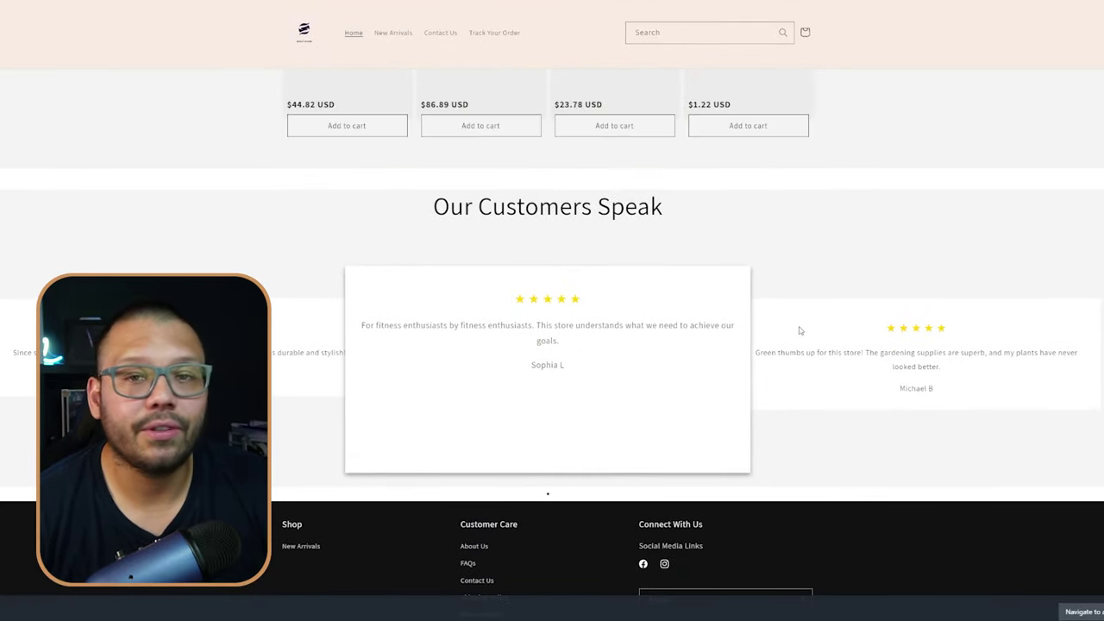
{"action": "scroll", "coordinate": [617, 383], "scroll_direction": "up", "scroll_amount": 4}
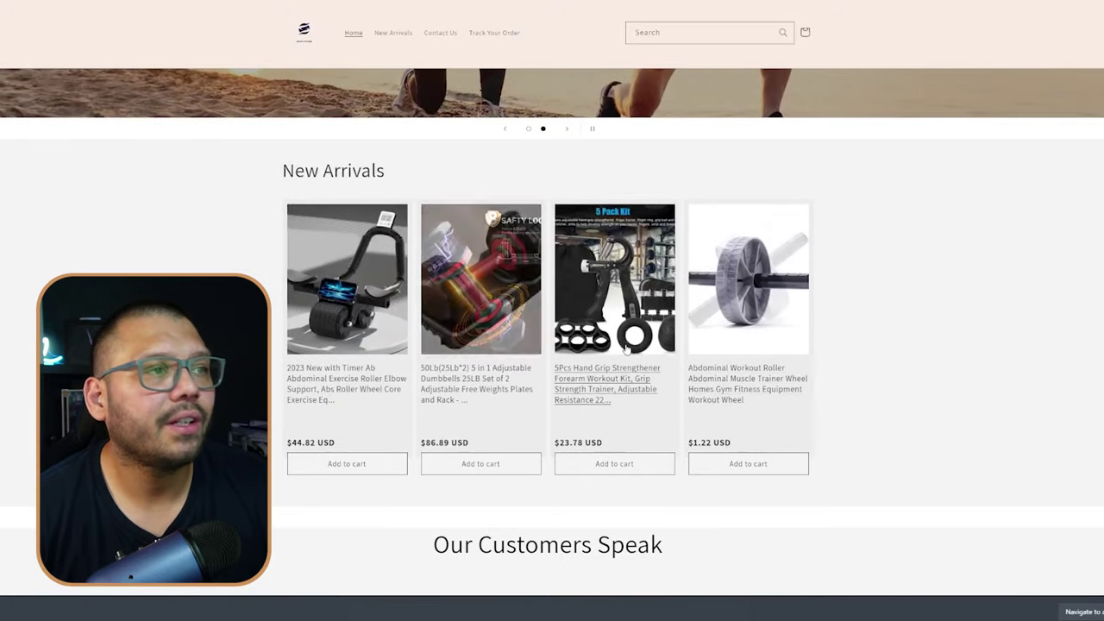
{"action": "scroll", "coordinate": [615, 217], "scroll_direction": "up", "scroll_amount": 3}
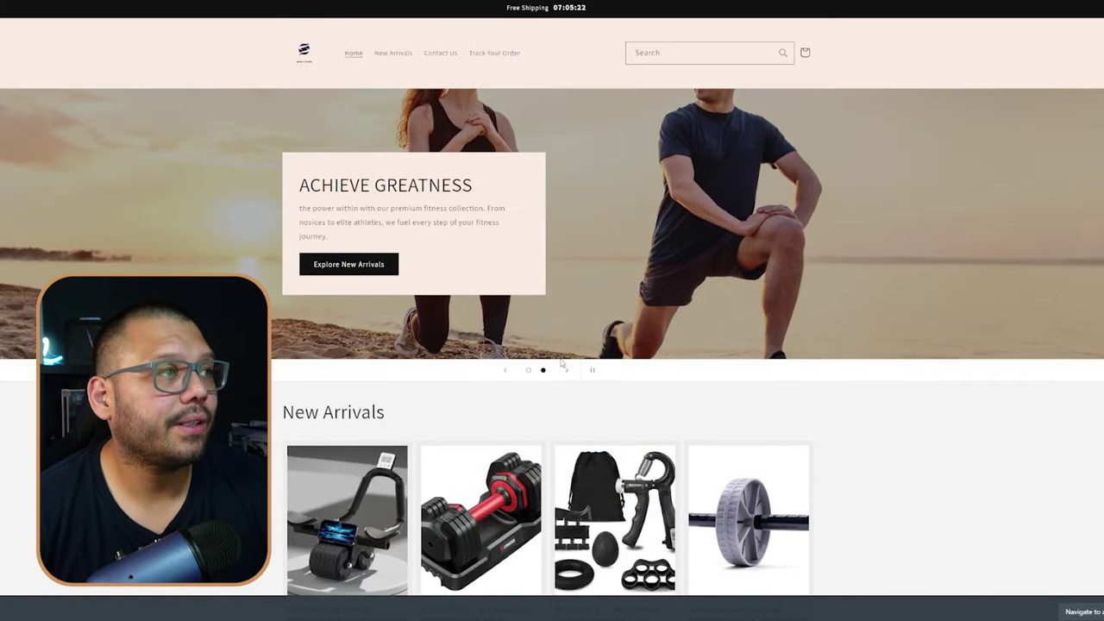
{"action": "left_click", "coordinate": [507, 371]}
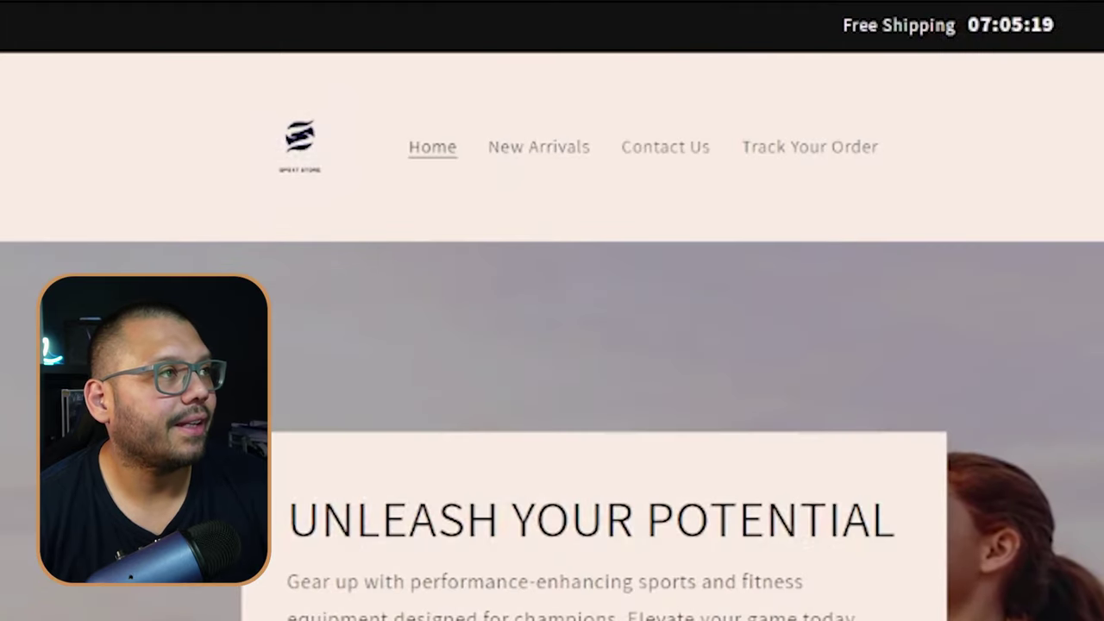
Step: Look through the store's New Arrivals collection and return to the home page
{"action": "left_click", "coordinate": [539, 147]}
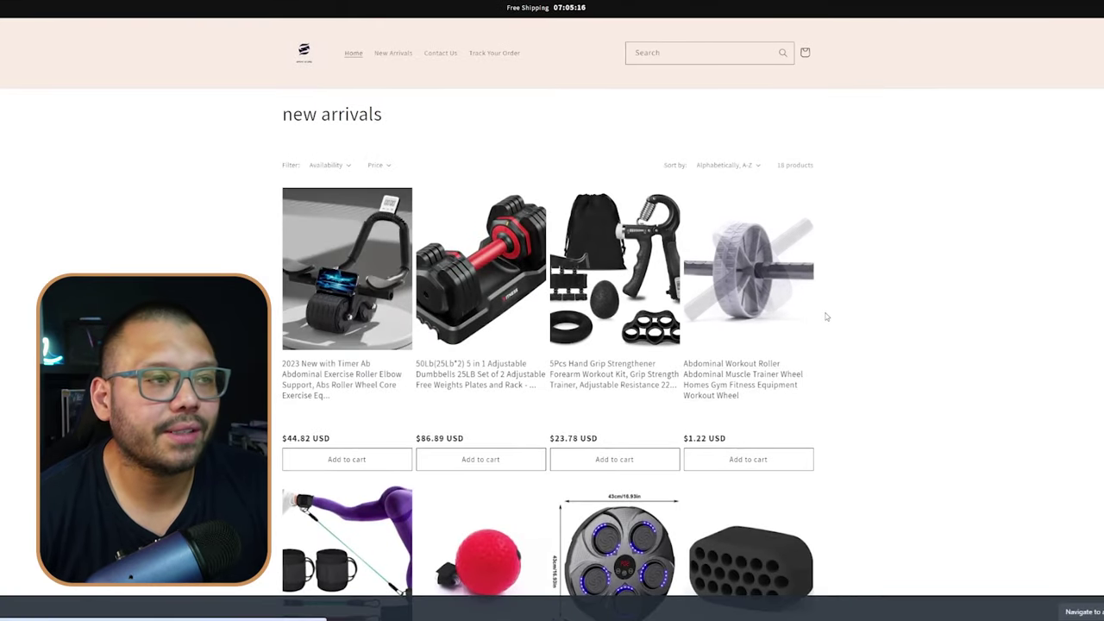
{"action": "scroll", "coordinate": [825, 316], "scroll_direction": "down", "scroll_amount": 7}
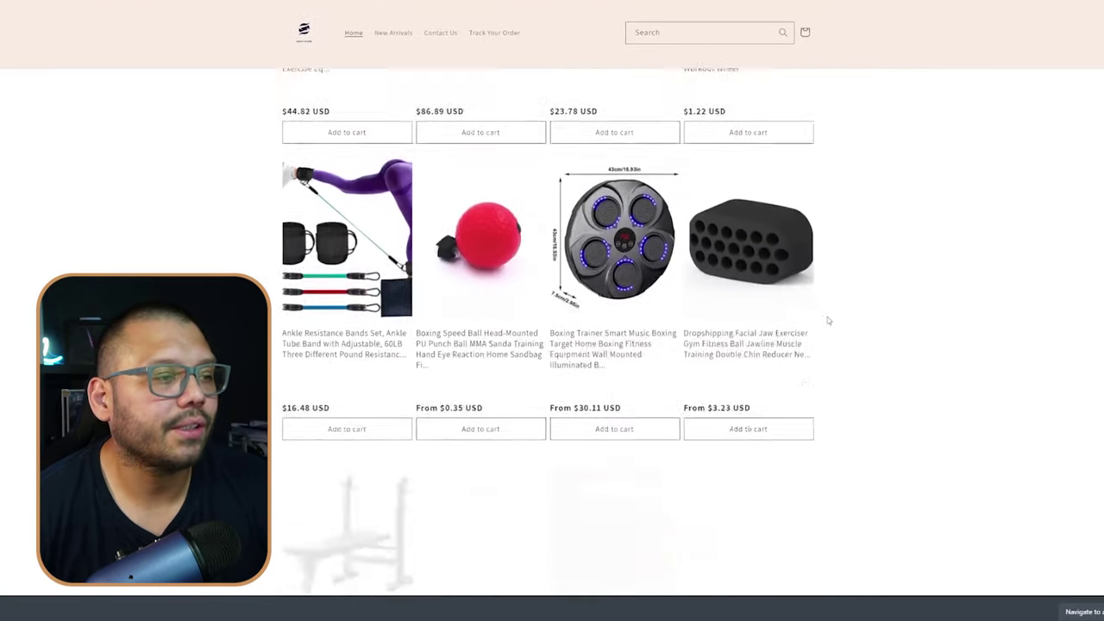
{"action": "scroll", "coordinate": [867, 342], "scroll_direction": "up", "scroll_amount": 7}
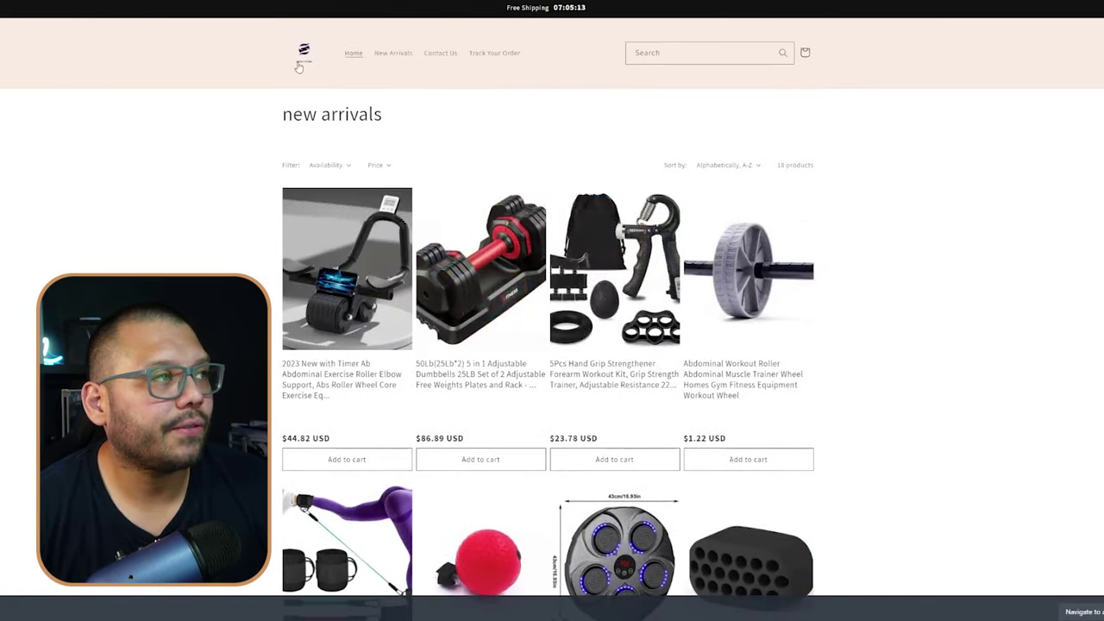
{"action": "key", "text": "alt+Left"}
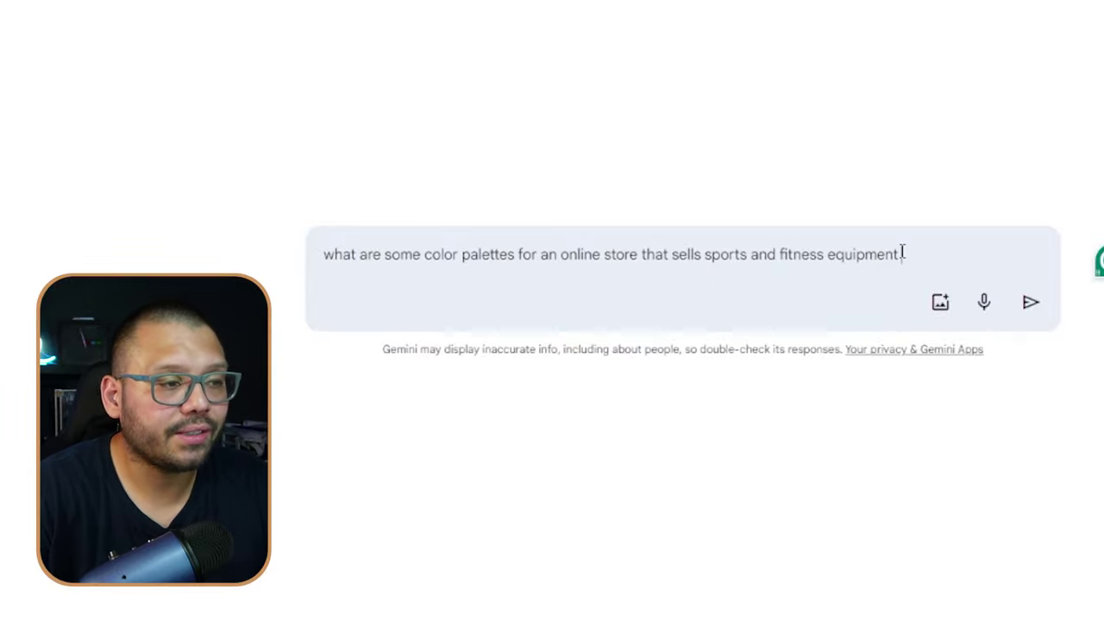
Step: Ask Gemini "what are some color palettes for an online store that sells sports and fitness equipment" and read the Bold and Energetic suggestions
{"action": "key", "text": "Return"}
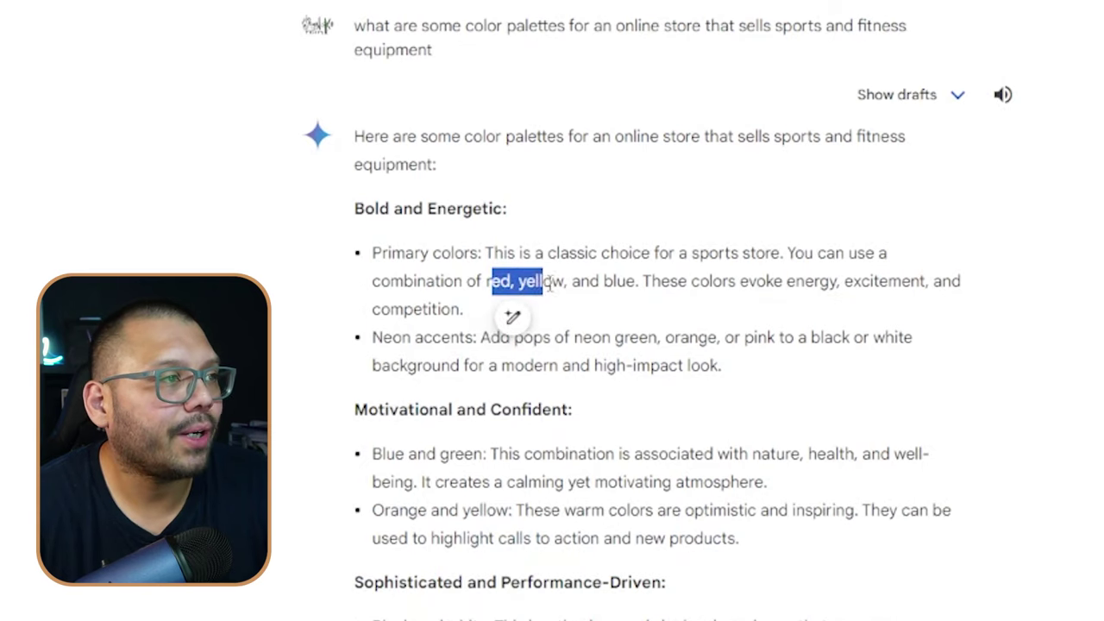
{"action": "left_click", "coordinate": [661, 335]}
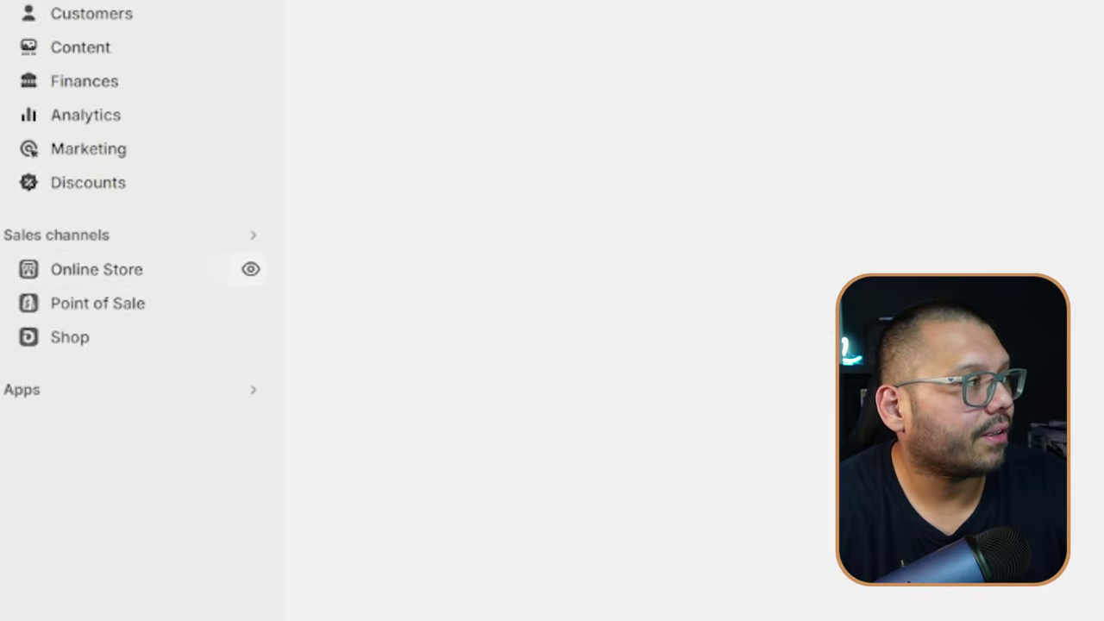
Step: Open the Fitness Theme for customization in Shopify and bring up the color scheme choices for the store's header
{"action": "left_click", "coordinate": [96, 269]}
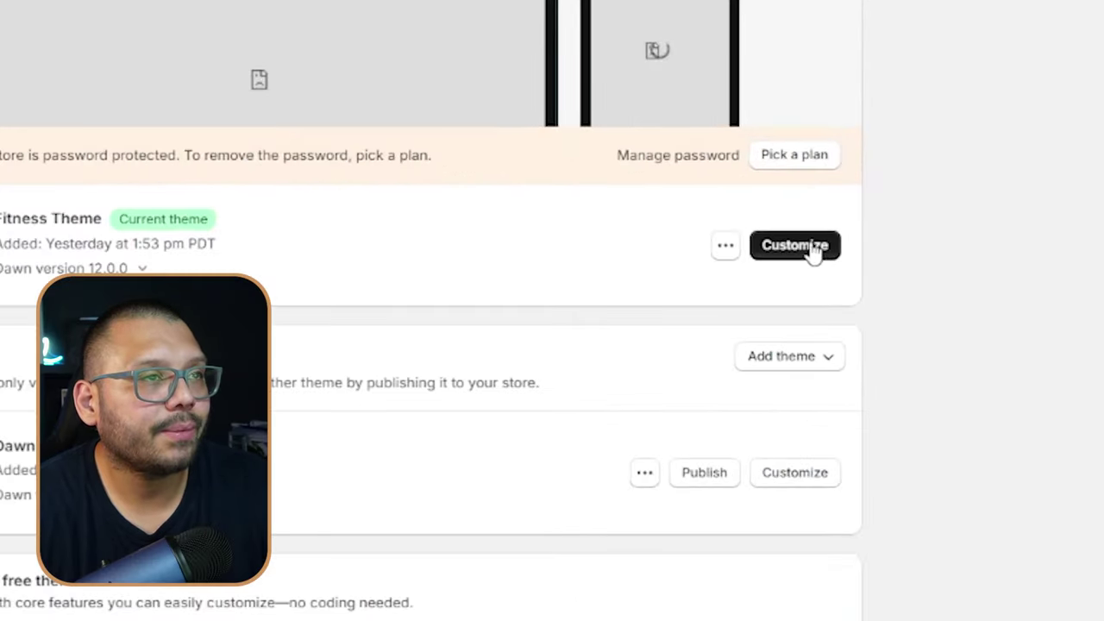
{"action": "left_click", "coordinate": [794, 246]}
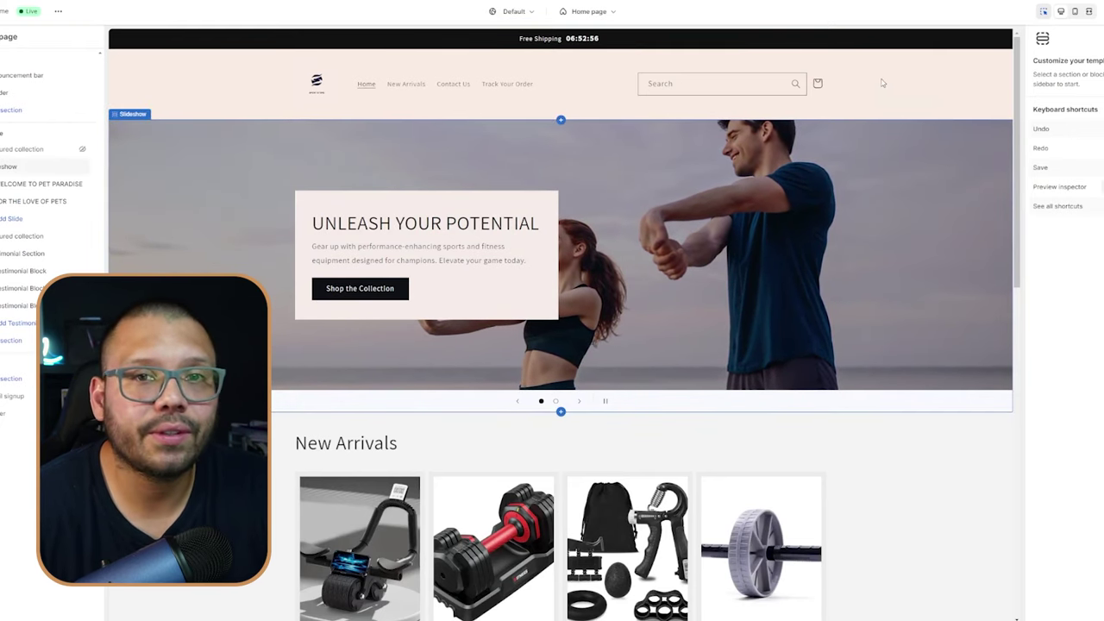
{"action": "left_click", "coordinate": [882, 83]}
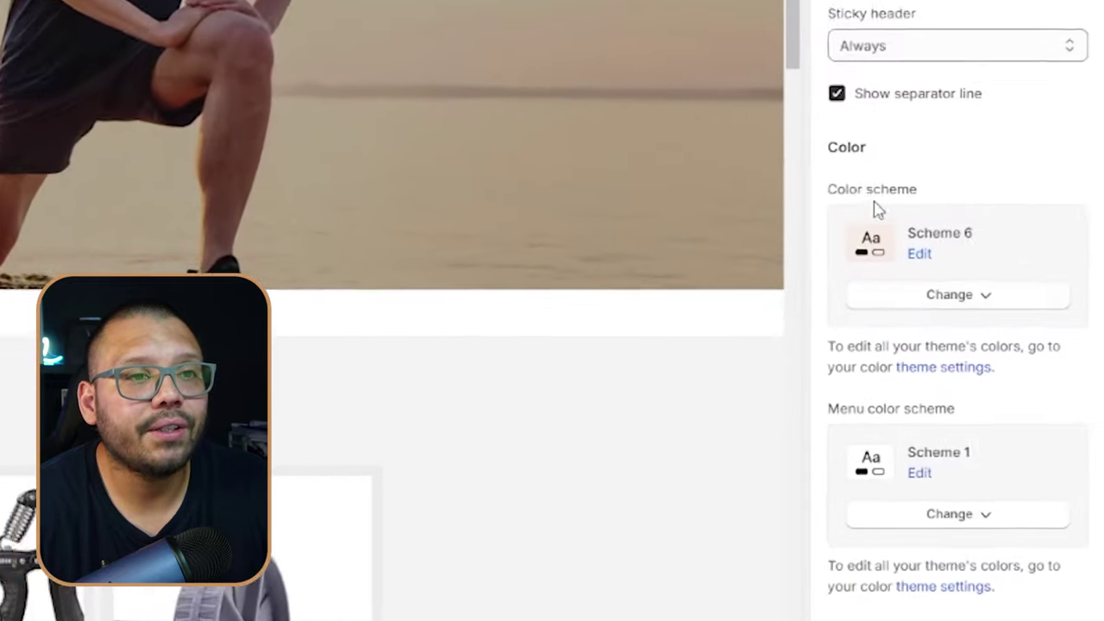
{"action": "left_click_drag", "start_coordinate": [1033, 343], "coordinate": [1060, 347]}
{"action": "left_click", "coordinate": [1102, 363]}
{"action": "left_click", "coordinate": [949, 290]}
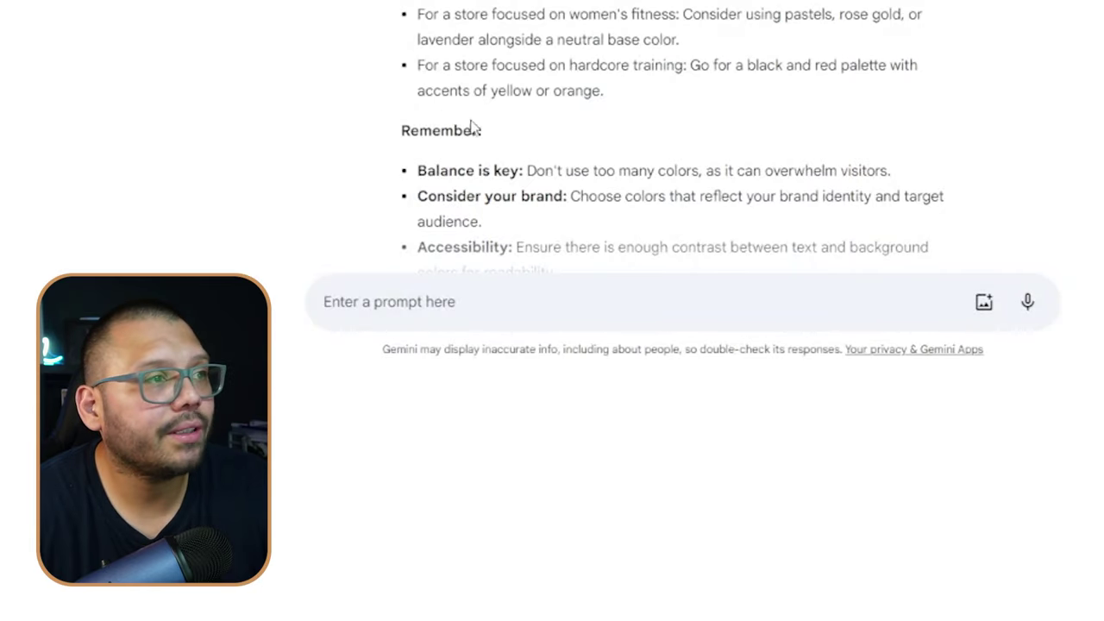
Step: Ask Gemini "Give me hex codes for Bold and Energetic. Make it matte colors"
{"action": "left_click", "coordinate": [451, 295]}
{"action": "type", "text": "Give me"}
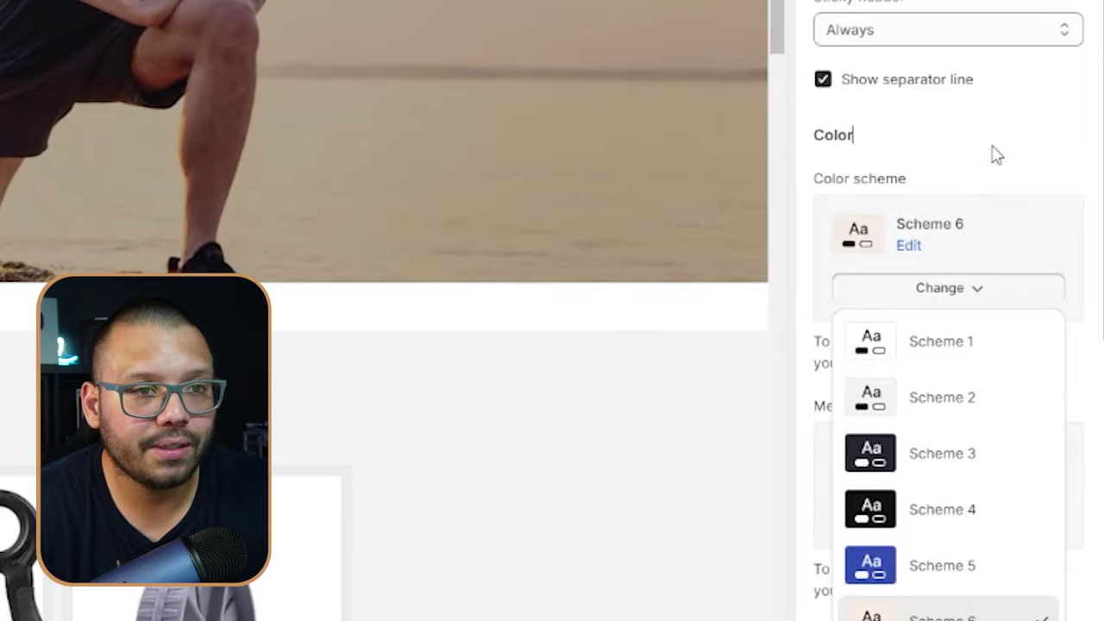
Step: Open the header's Scheme 6 for editing in Shopify and check the matte neon accent hex codes in Gemini's answer
{"action": "left_click", "coordinate": [913, 258]}
{"action": "left_click", "coordinate": [909, 246]}
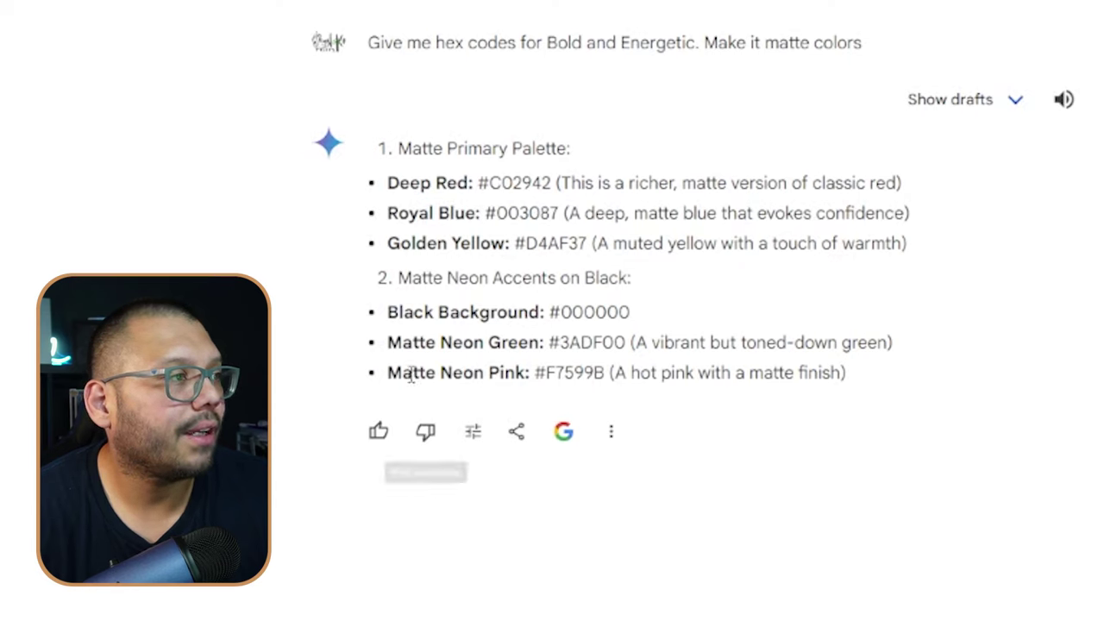
{"action": "left_click_drag", "start_coordinate": [401, 372], "coordinate": [528, 373]}
{"action": "left_click", "coordinate": [979, 470]}
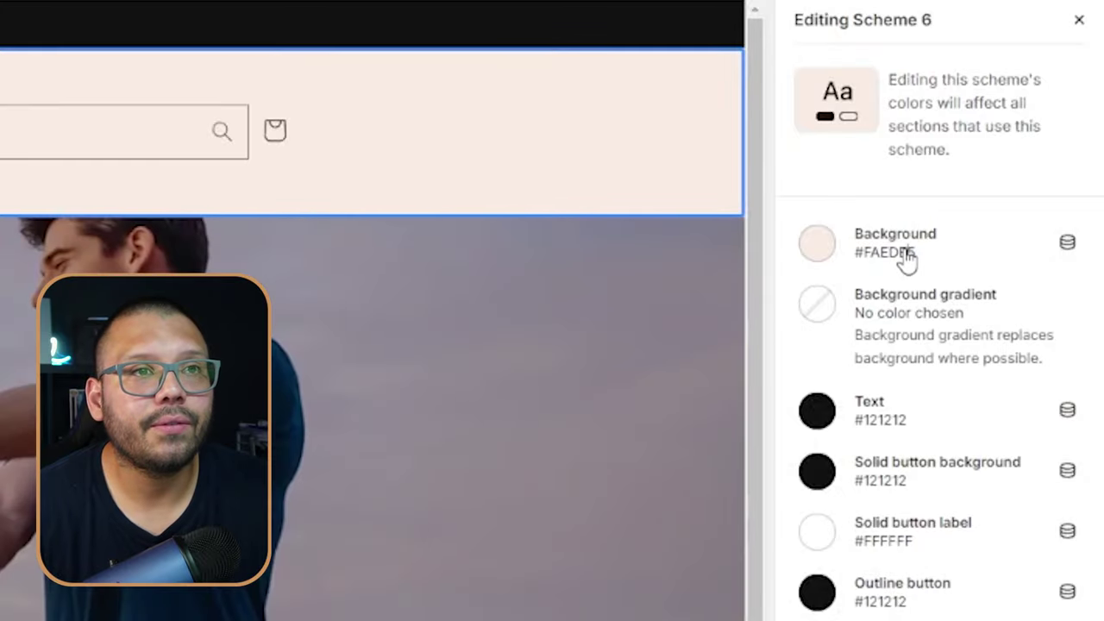
Step: Try gray #ABABAB as the background color of Scheme 6
{"action": "left_click", "coordinate": [906, 259]}
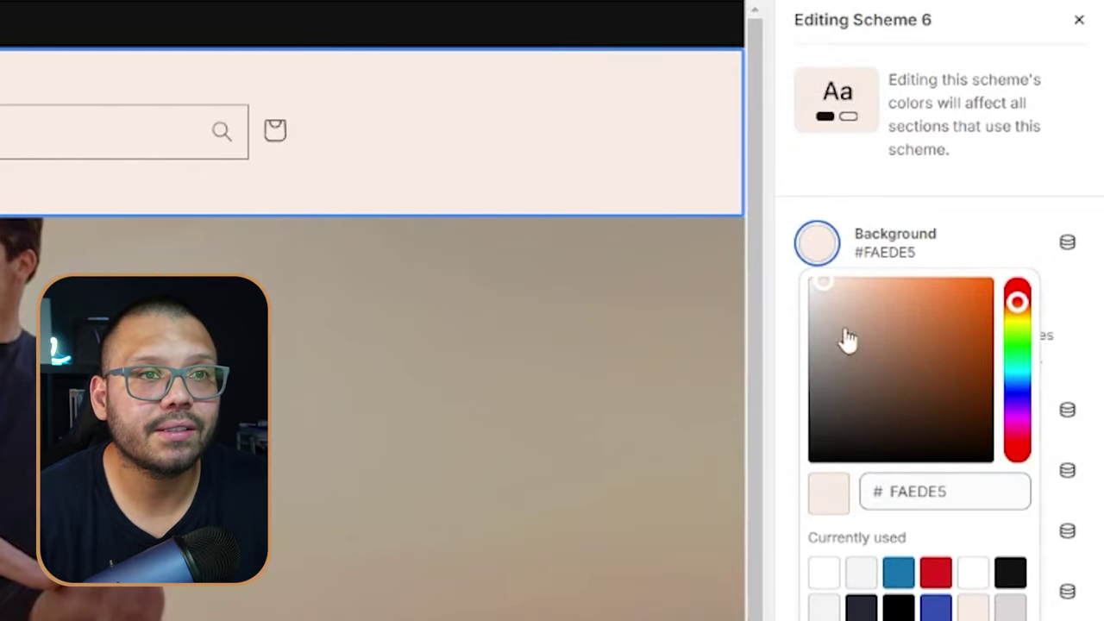
{"action": "mouse_move", "coordinate": [845, 337]}
{"action": "left_mouse_down"}
{"action": "mouse_move", "coordinate": [790, 319]}
{"action": "mouse_move", "coordinate": [766, 350]}
{"action": "left_mouse_up"}
{"action": "left_click", "coordinate": [754, 363]}
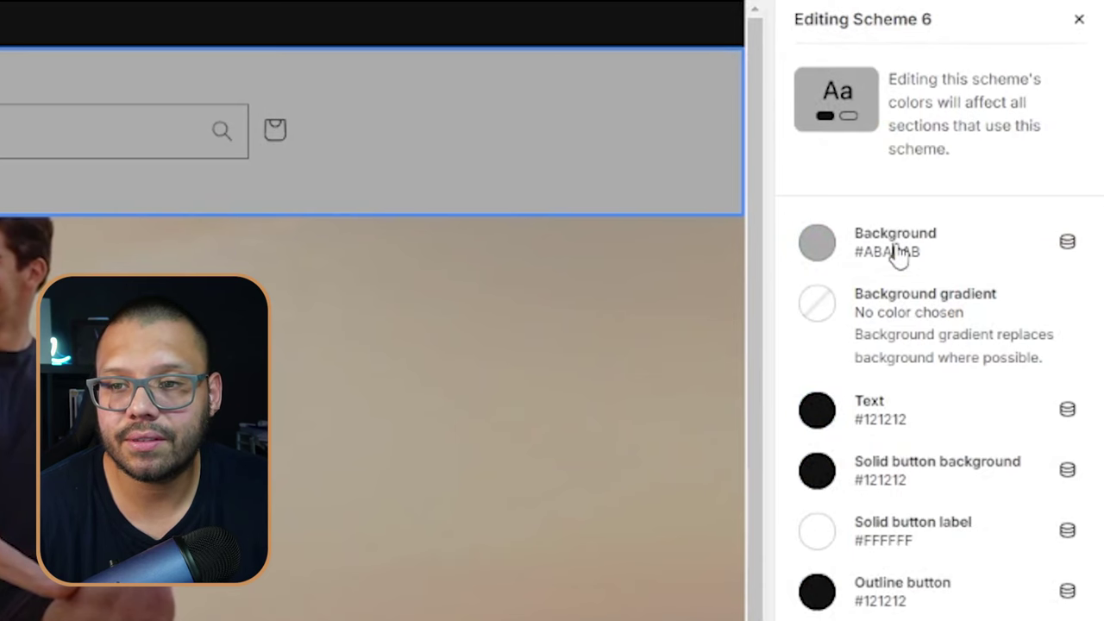
Step: Set the background color of Scheme 6 to black, #000000
{"action": "left_click", "coordinate": [899, 254]}
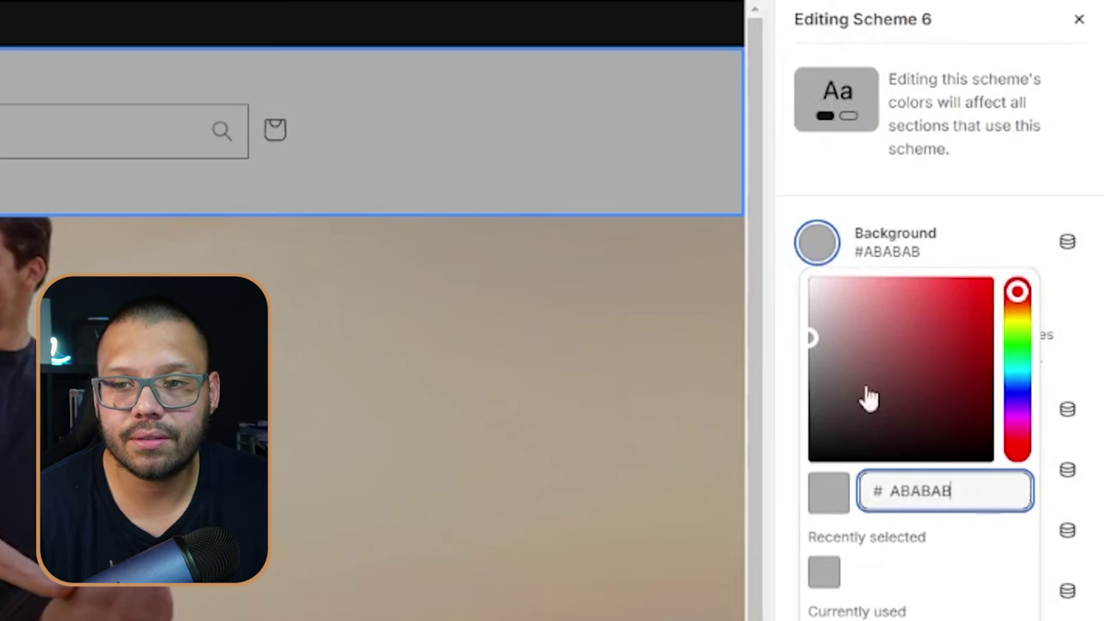
{"action": "left_click_drag", "start_coordinate": [870, 399], "coordinate": [688, 560]}
{"action": "left_click", "coordinate": [750, 432]}
{"action": "left_click", "coordinate": [897, 301]}
{"action": "left_click", "coordinate": [888, 293]}
Step: Try neon green #3ADF00 as the text color of Scheme 6
{"action": "left_click", "coordinate": [877, 418]}
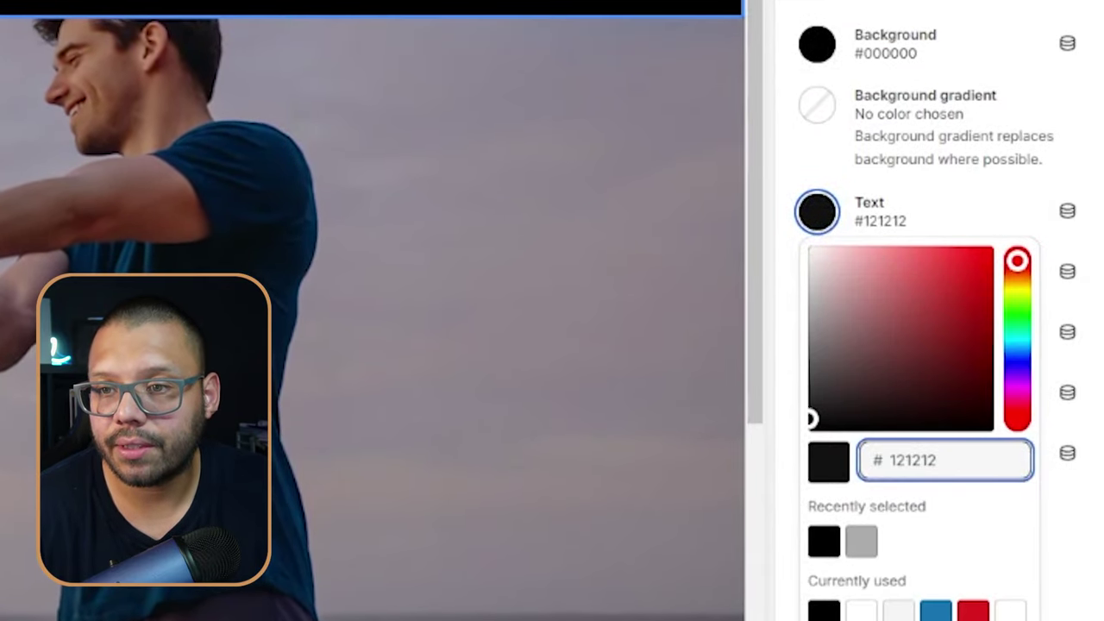
{"action": "triple_click", "coordinate": [944, 458]}
{"action": "type", "text": "3ADF00"}
{"action": "key", "text": "Return"}
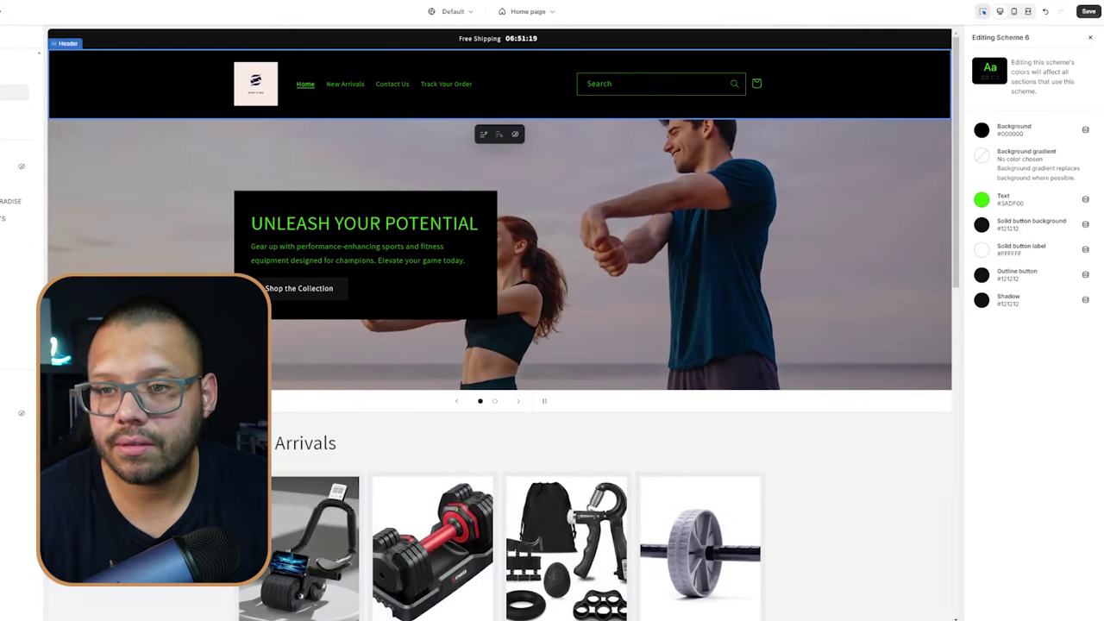
Step: Set the text color of Scheme 6 to white, #FFFFFF
{"action": "left_click", "coordinate": [981, 199]}
{"action": "left_click_drag", "start_coordinate": [1031, 290], "coordinate": [981, 217]}
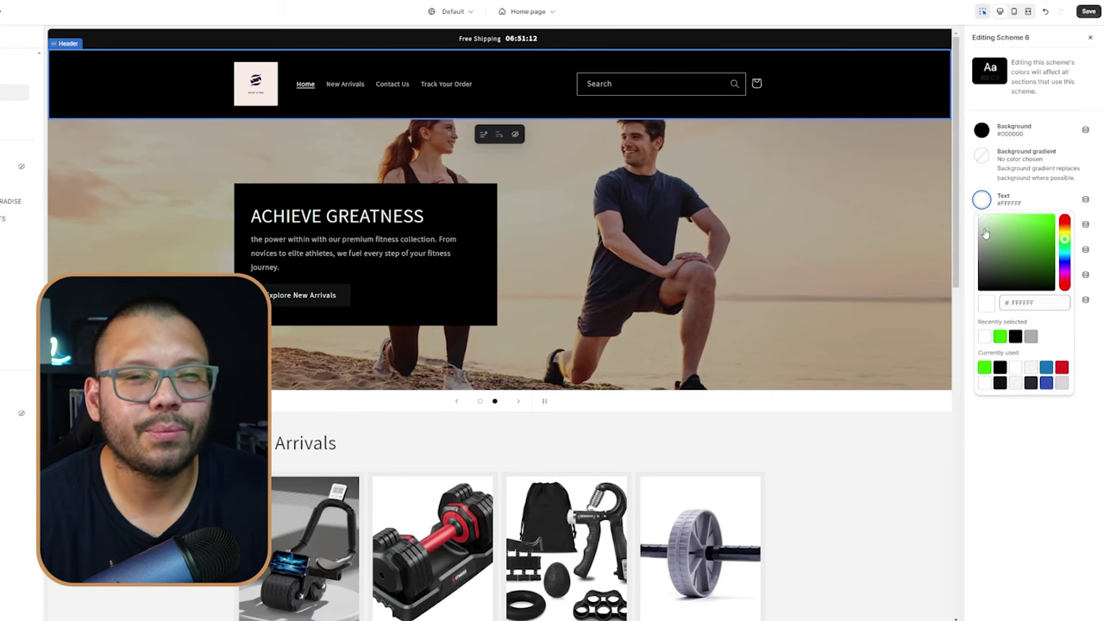
{"action": "left_click", "coordinate": [1025, 468]}
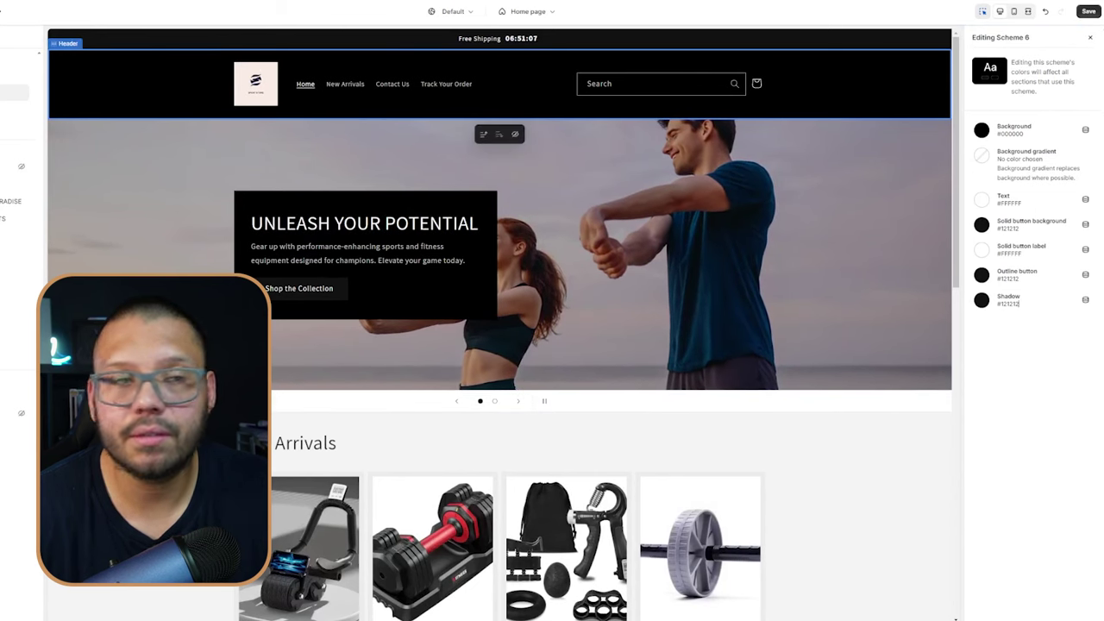
Step: Set the solid button background of Scheme 6 to the recently used neon green, #3ADF00
{"action": "left_click", "coordinate": [981, 224]}
{"action": "left_click", "coordinate": [1001, 155]}
{"action": "left_click", "coordinate": [1037, 450]}
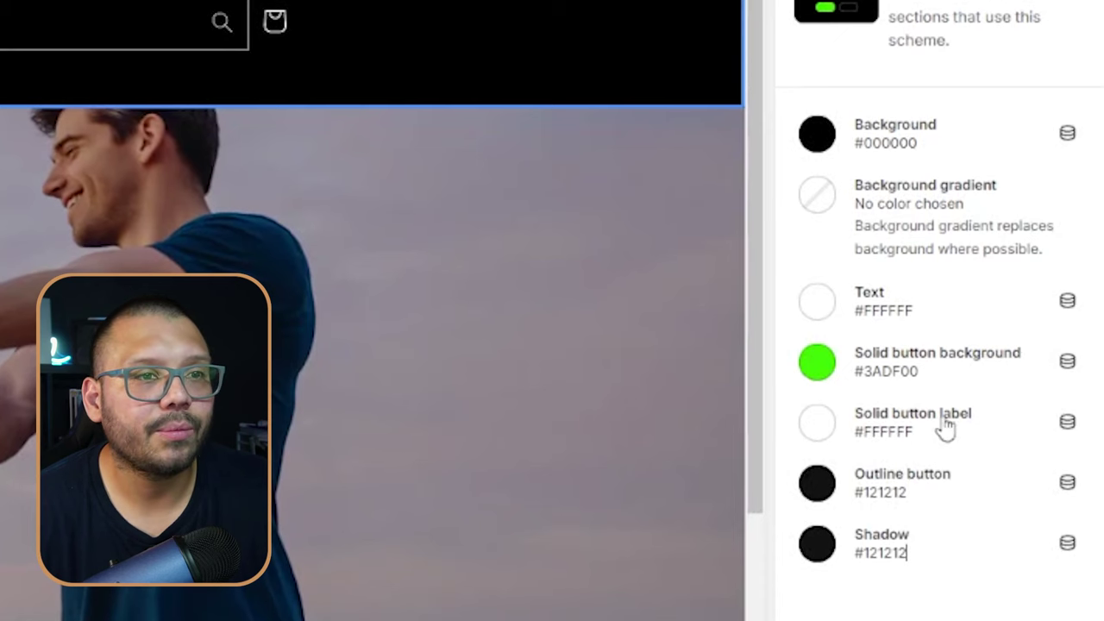
Step: Try red shades such as #FA3737 for the solid button label of Scheme 6
{"action": "left_click", "coordinate": [1017, 250]}
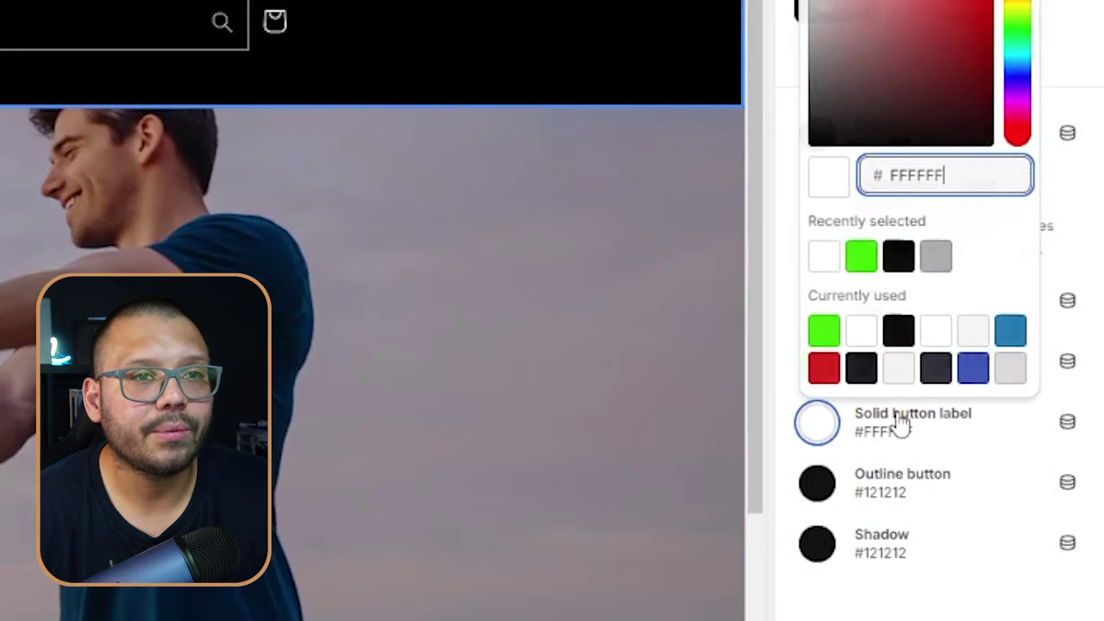
{"action": "left_click_drag", "start_coordinate": [882, 99], "coordinate": [939, 82]}
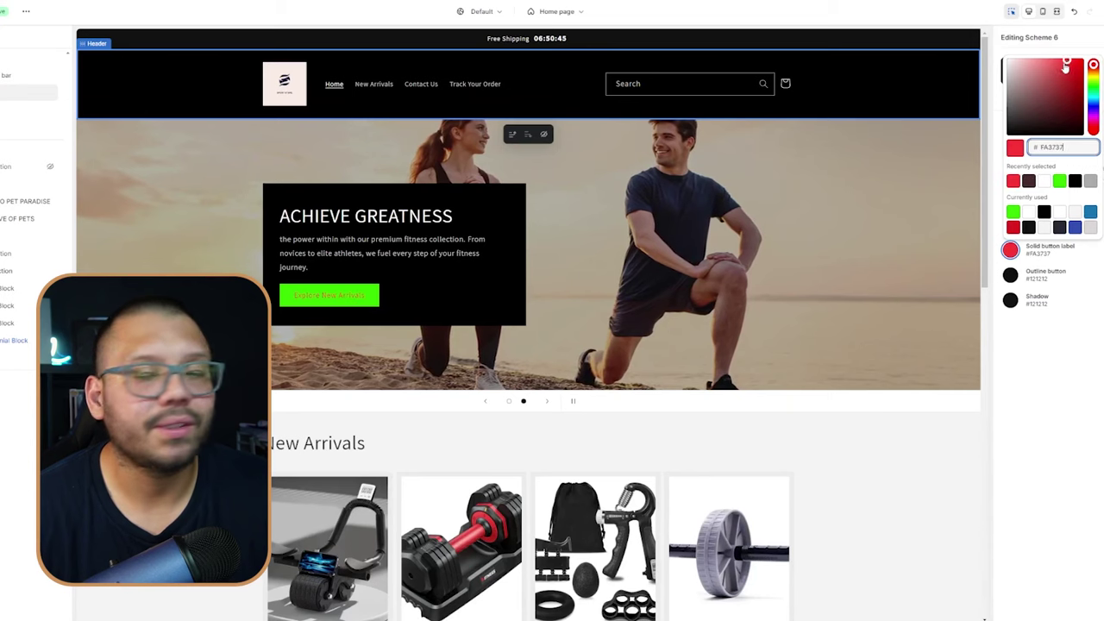
{"action": "left_click_drag", "start_coordinate": [1064, 67], "coordinate": [1059, 62]}
{"action": "key", "text": "Escape"}
Step: Set the solid button label color of Scheme 6 to black, #000000
{"action": "left_click", "coordinate": [1009, 249]}
{"action": "left_click", "coordinate": [1027, 181]}
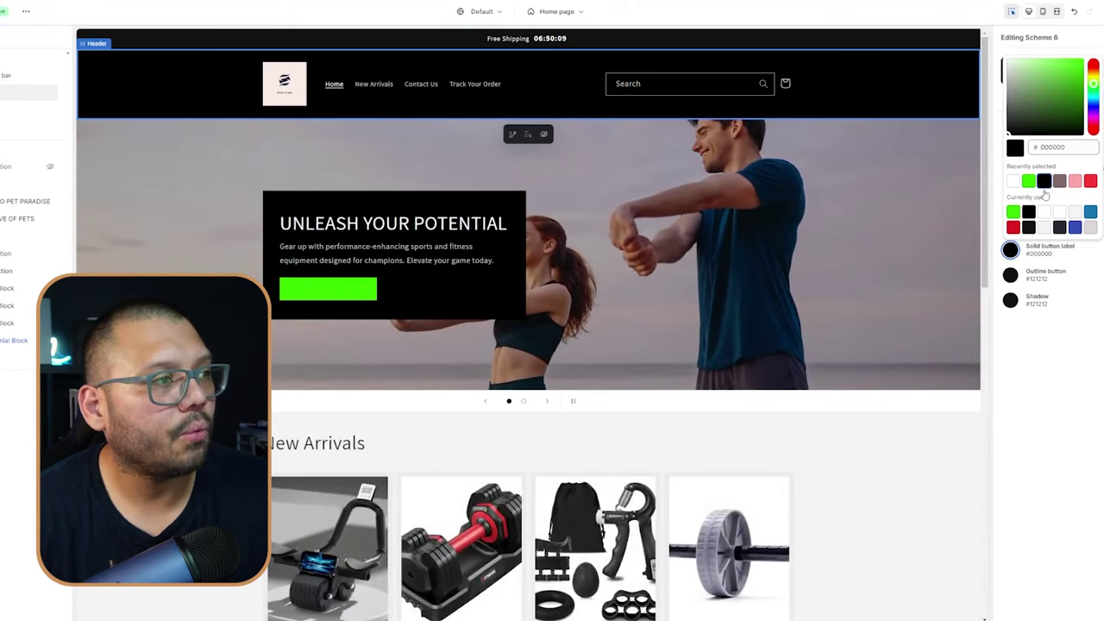
{"action": "key", "text": "Escape"}
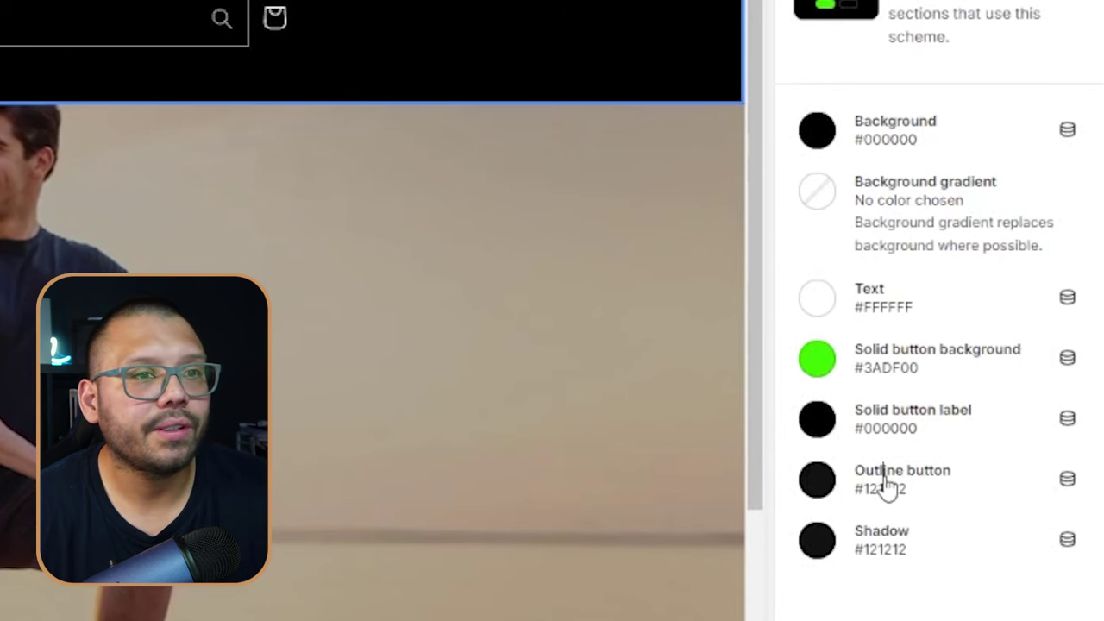
Step: Set the outline button color of Scheme 6 to the recently used pink, #FFA7A7
{"action": "left_click", "coordinate": [888, 485]}
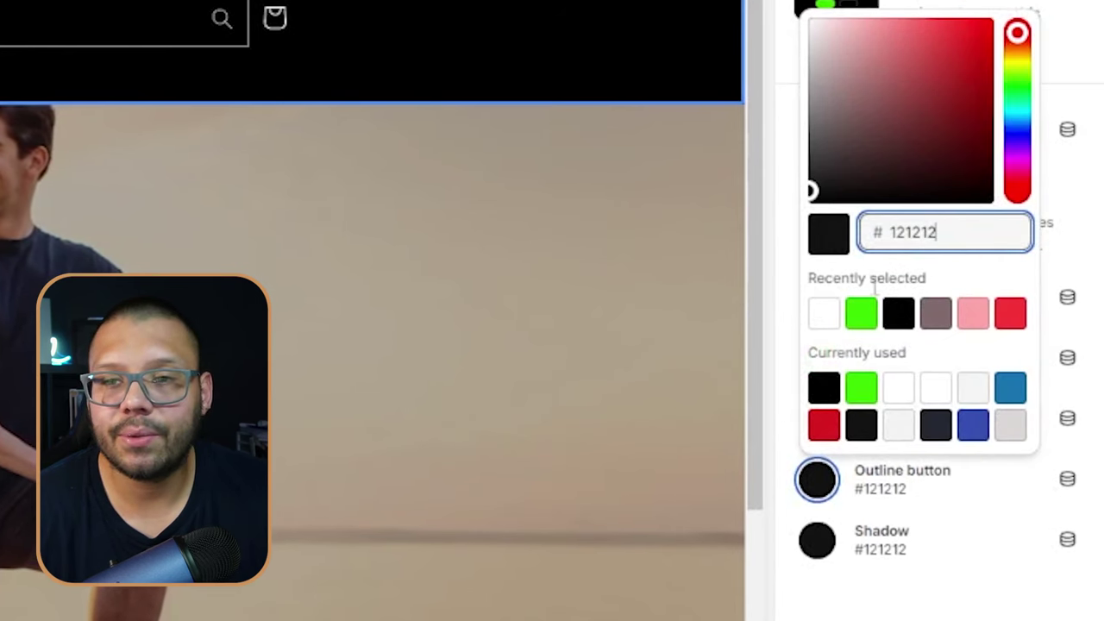
{"action": "left_click", "coordinate": [974, 314]}
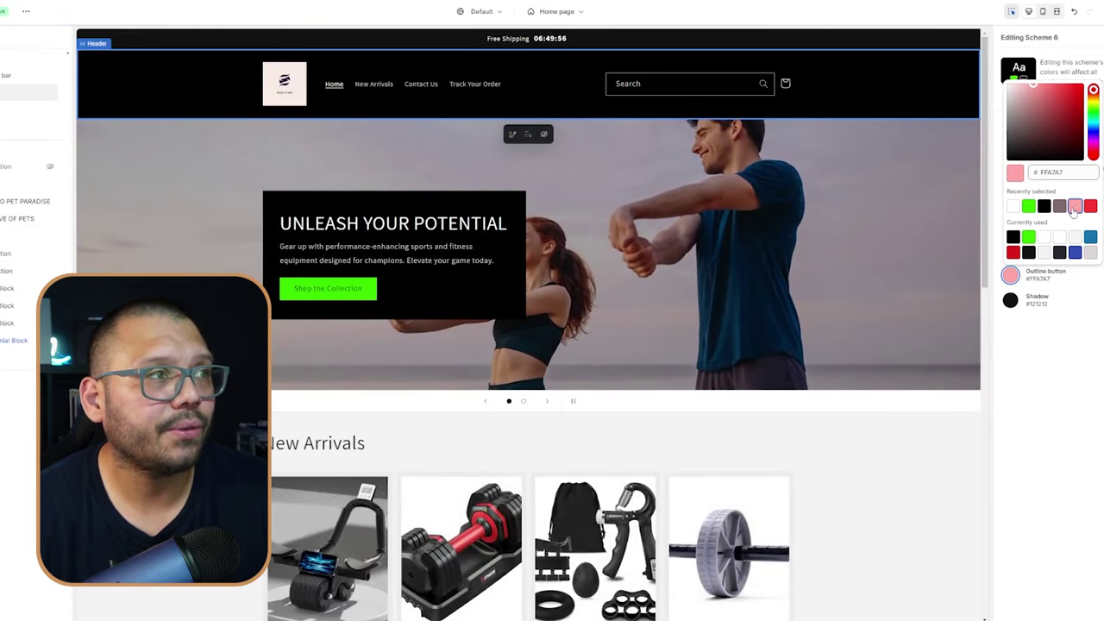
{"action": "left_click", "coordinate": [1074, 207]}
Step: In Gemini, examine the suggested sports and fitness store names and logo ideas, focusing on Ignite and its meaning
{"action": "left_click", "coordinate": [851, 463]}
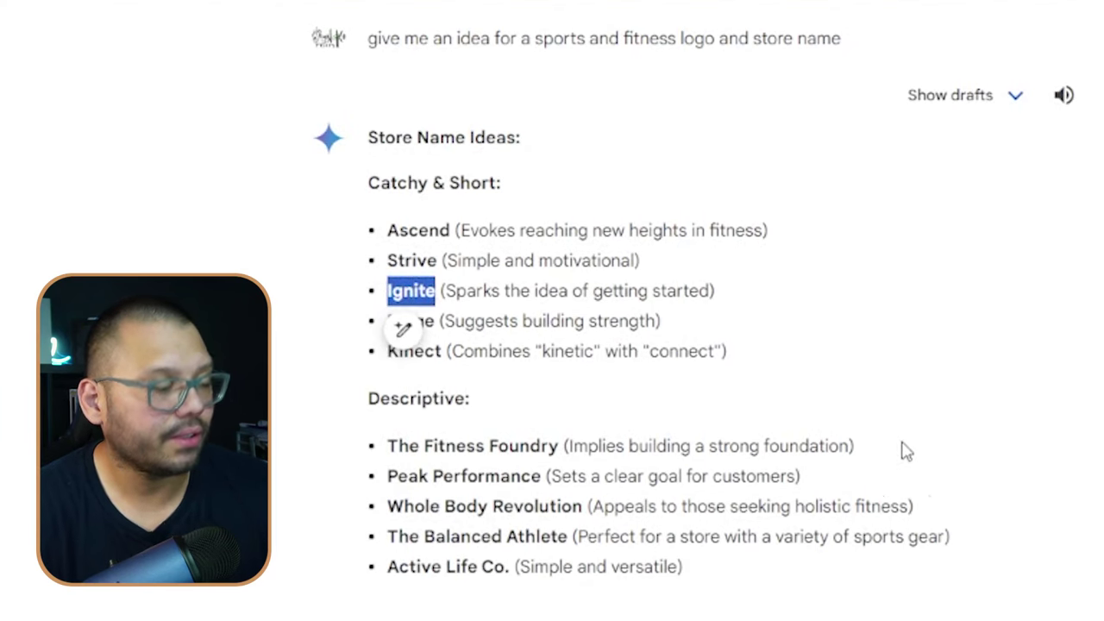
{"action": "left_click_drag", "start_coordinate": [458, 297], "coordinate": [719, 291]}
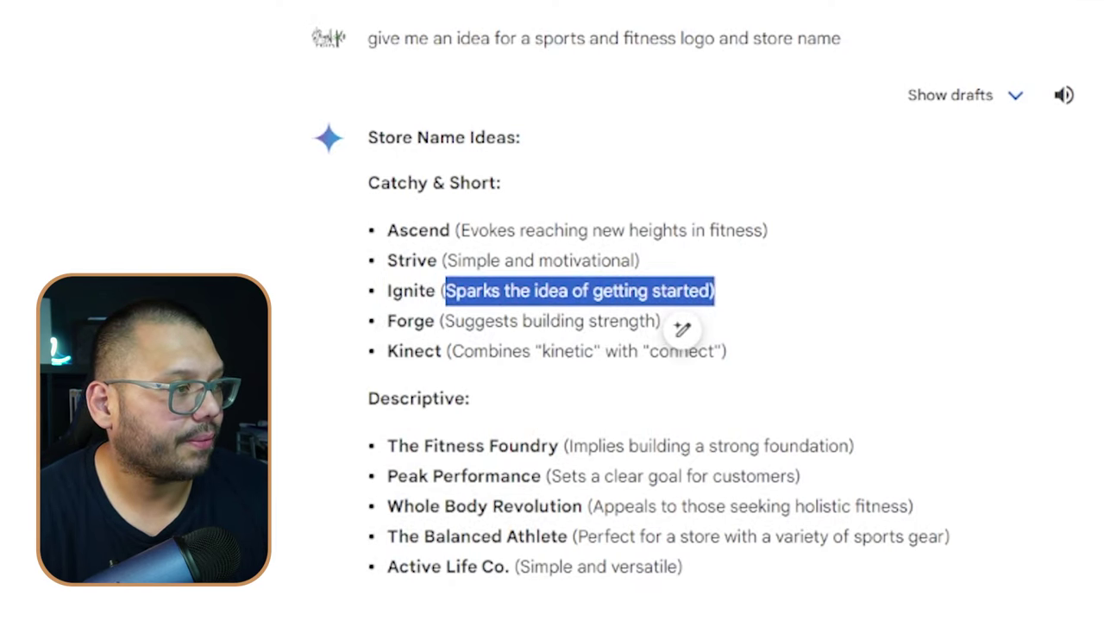
{"action": "scroll", "coordinate": [586, 379], "scroll_direction": "down", "scroll_amount": 10}
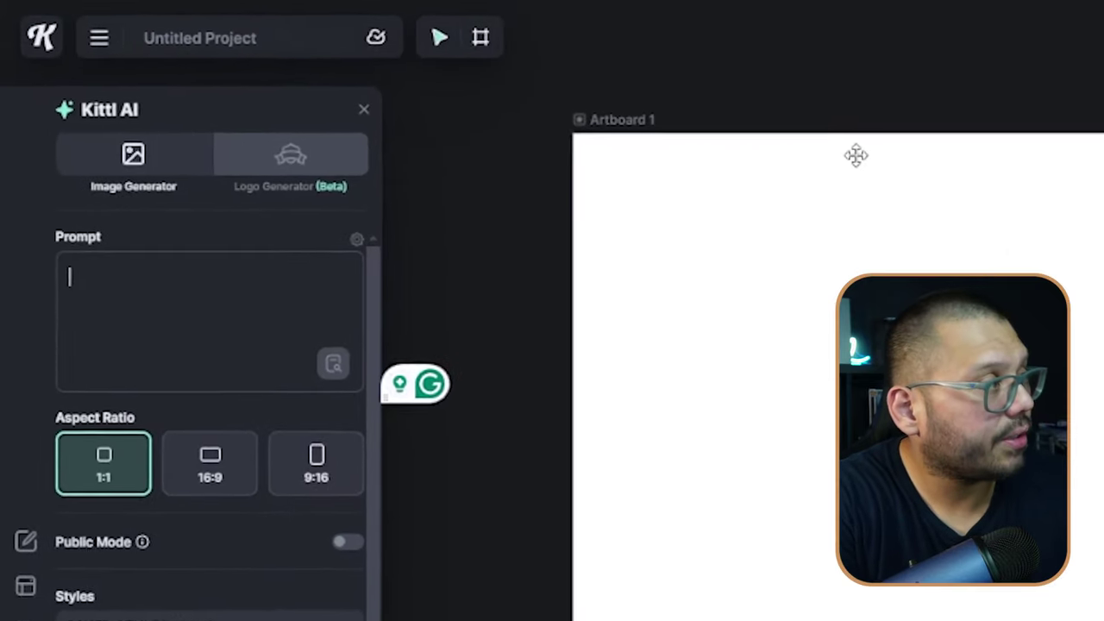
Step: In Kittl, enter "A stylized red and yellow flame" as the AI image generator prompt
{"action": "type", "text": "A"}
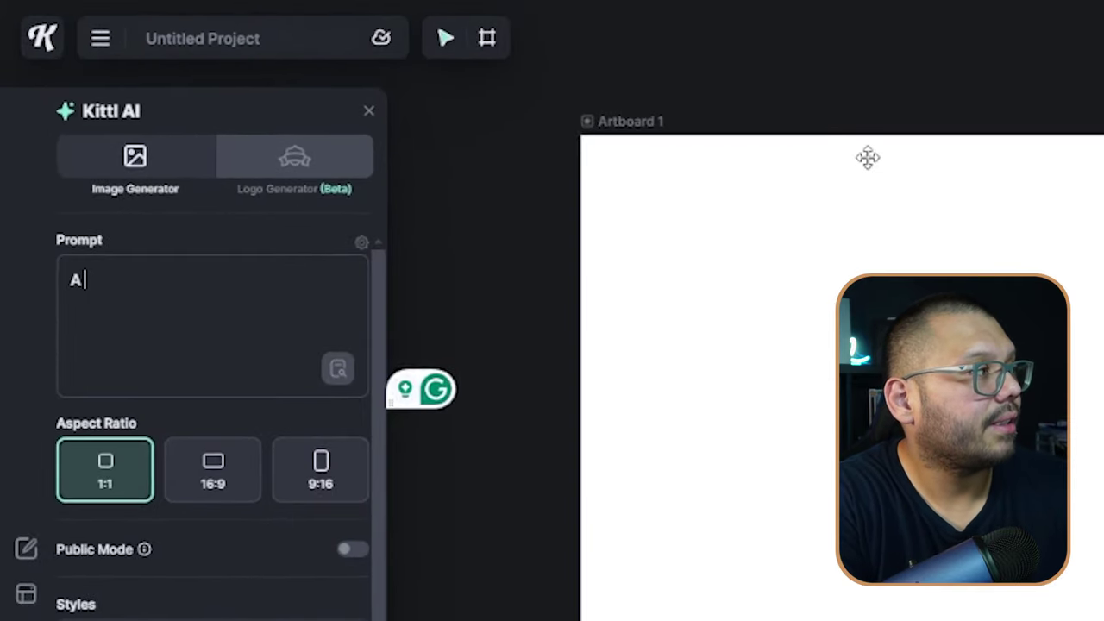
{"action": "type", "text": " stylized red and yellow "}
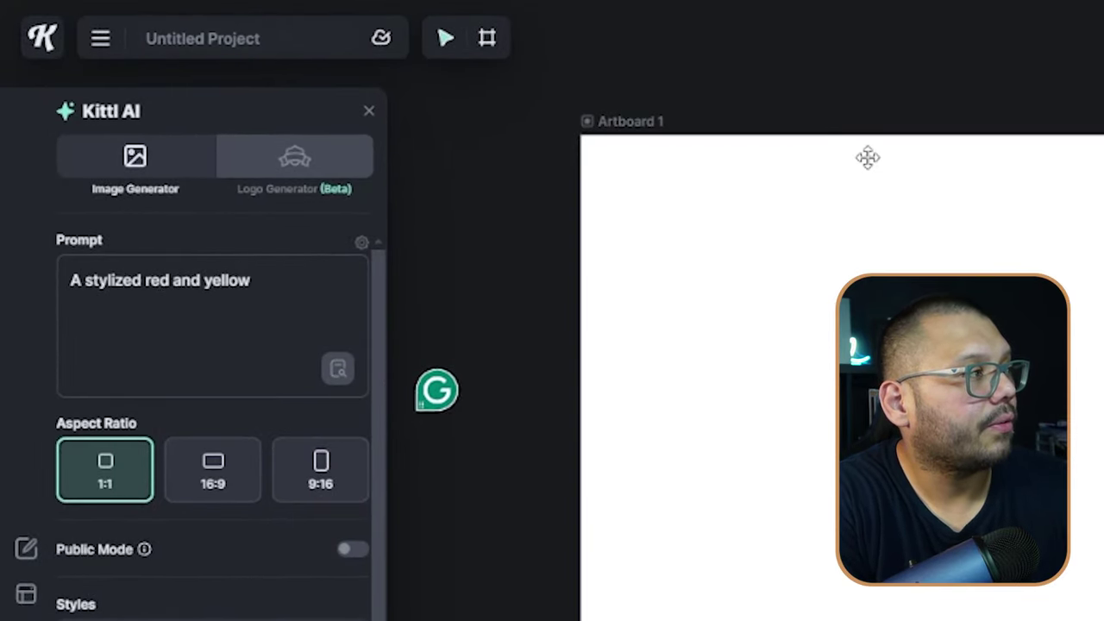
{"action": "type", "text": "flame"}
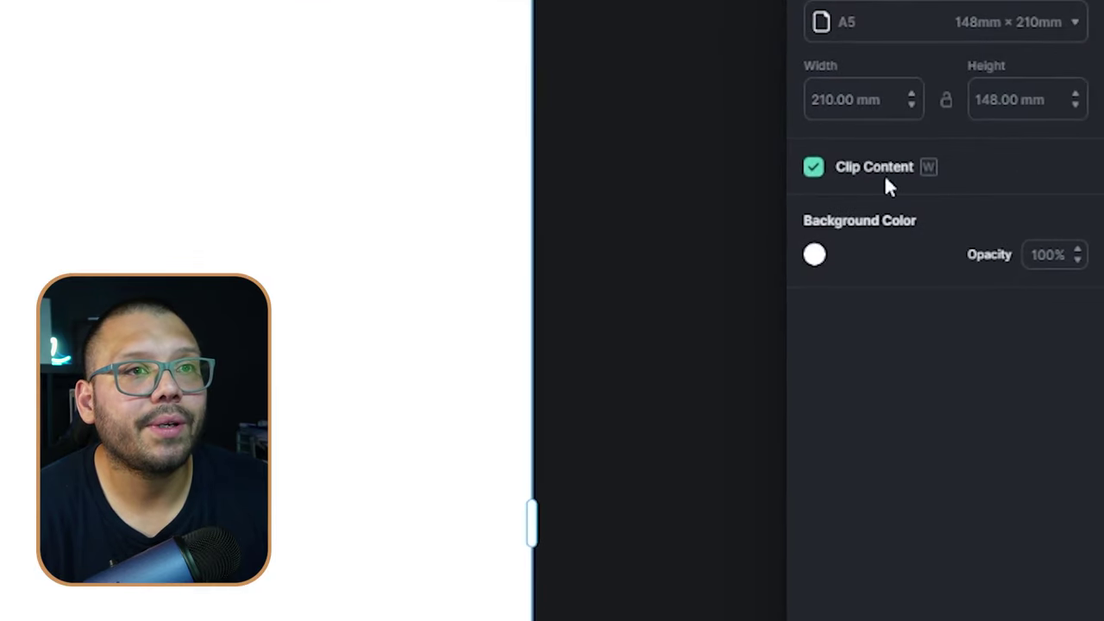
Step: Set the artboard's background color to black
{"action": "left_click", "coordinate": [815, 257]}
{"action": "left_click_drag", "start_coordinate": [789, 364], "coordinate": [630, 584]}
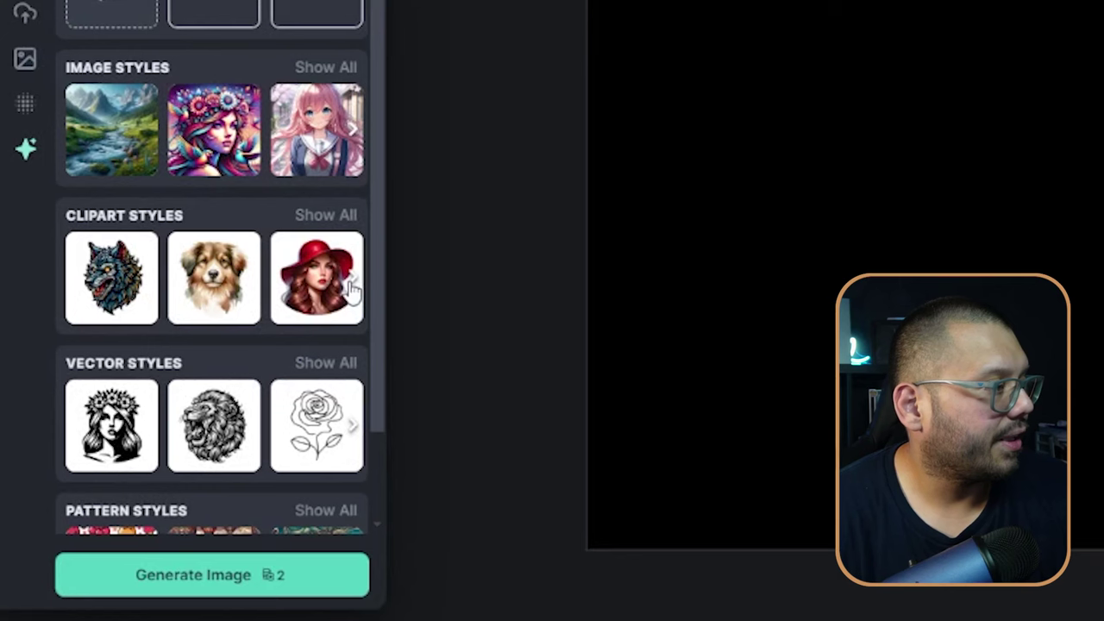
Step: Choose the wolf-head clipart style and generate the flame image
{"action": "left_click", "coordinate": [352, 284]}
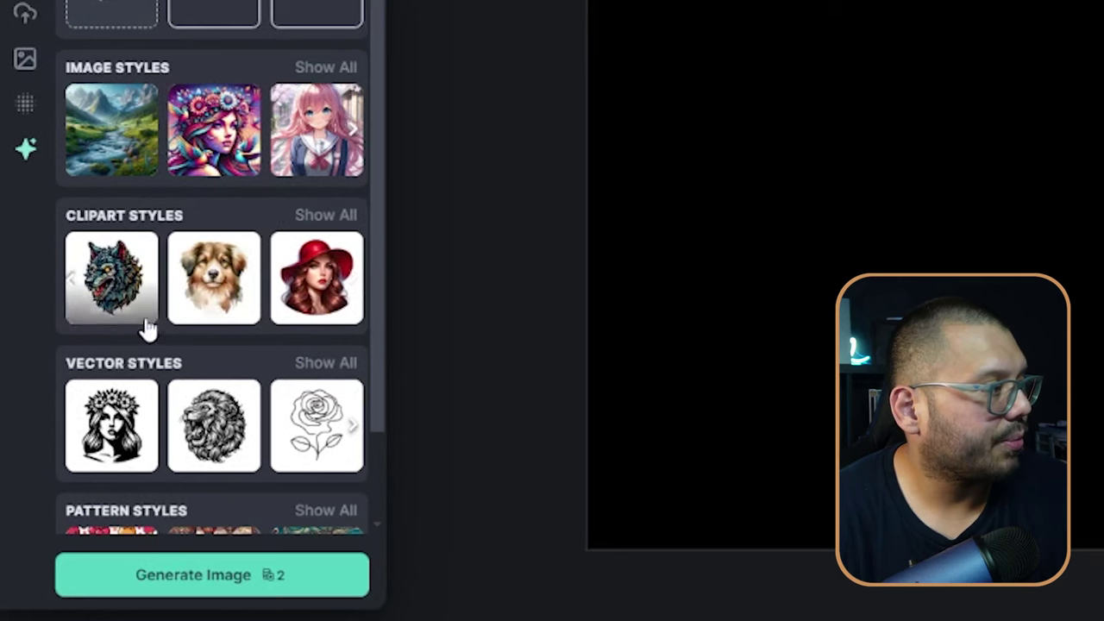
{"action": "left_click", "coordinate": [121, 269]}
{"action": "scroll", "coordinate": [121, 270], "scroll_direction": "down", "scroll_amount": 1}
{"action": "left_click", "coordinate": [258, 574]}
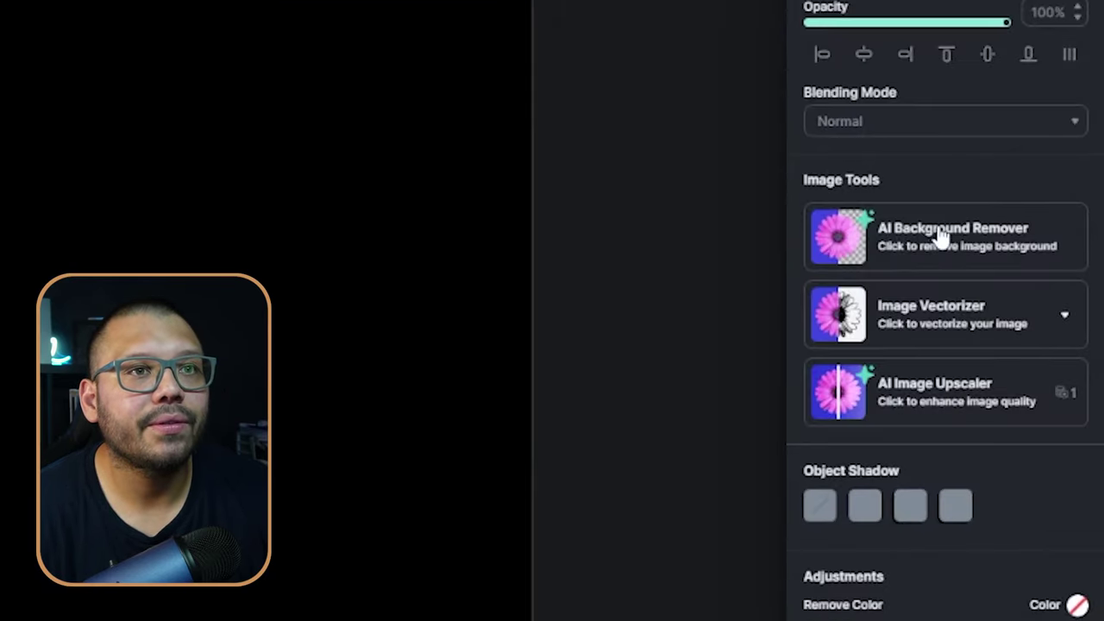
Step: Remove the flame image's background, then enlarge the flame and place it on the left half of the artboard
{"action": "left_click", "coordinate": [940, 238]}
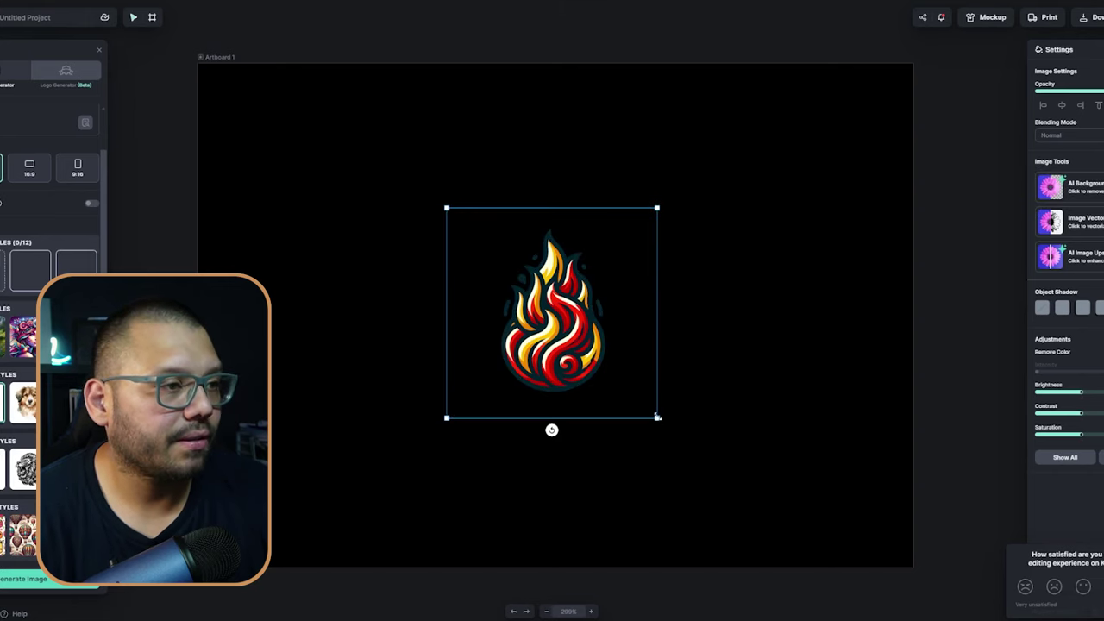
{"action": "left_click_drag", "start_coordinate": [657, 417], "coordinate": [801, 562]}
{"action": "left_click_drag", "start_coordinate": [747, 527], "coordinate": [449, 439]}
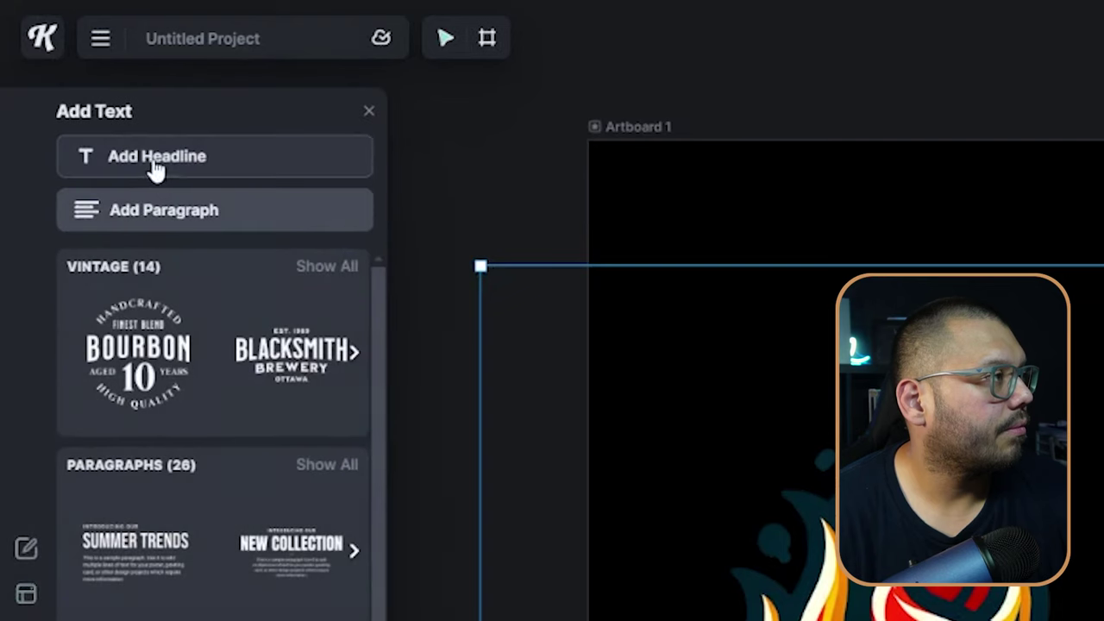
Step: Add an IGNITE headline in a heavy condensed font, colored with a dark red sampled from the flame
{"action": "left_click", "coordinate": [156, 169]}
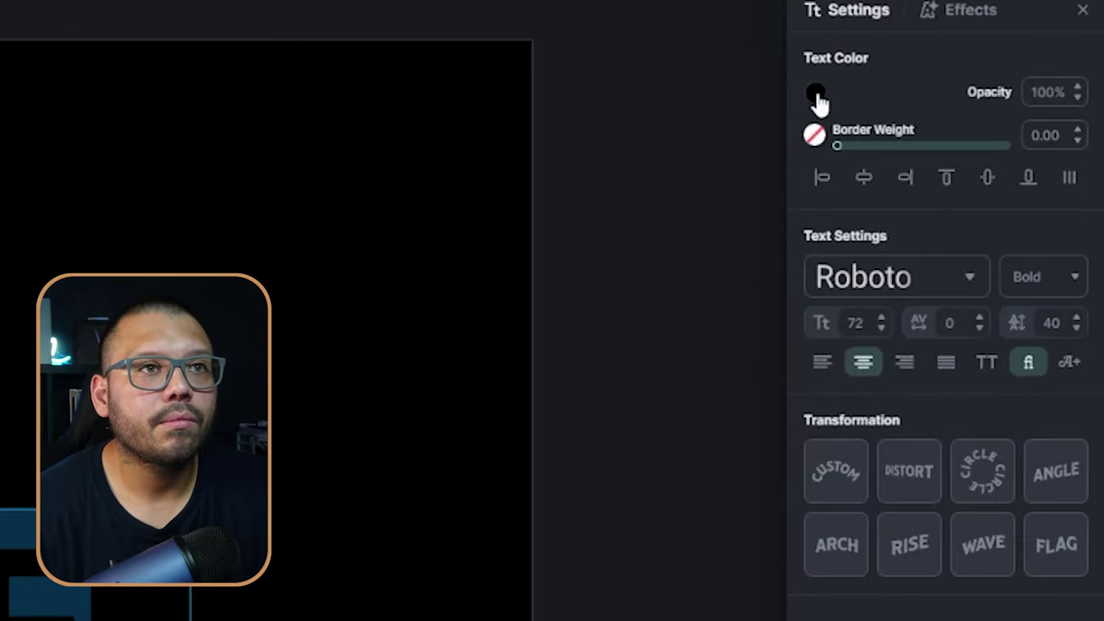
{"action": "left_click", "coordinate": [815, 93]}
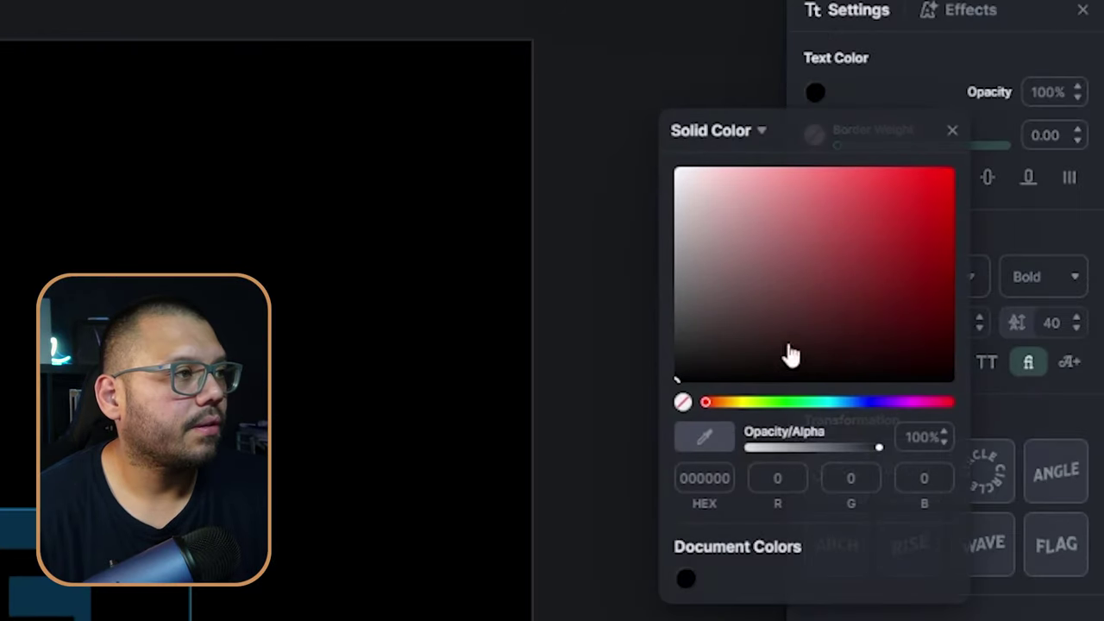
{"action": "left_click", "coordinate": [704, 438]}
{"action": "left_click", "coordinate": [388, 342]}
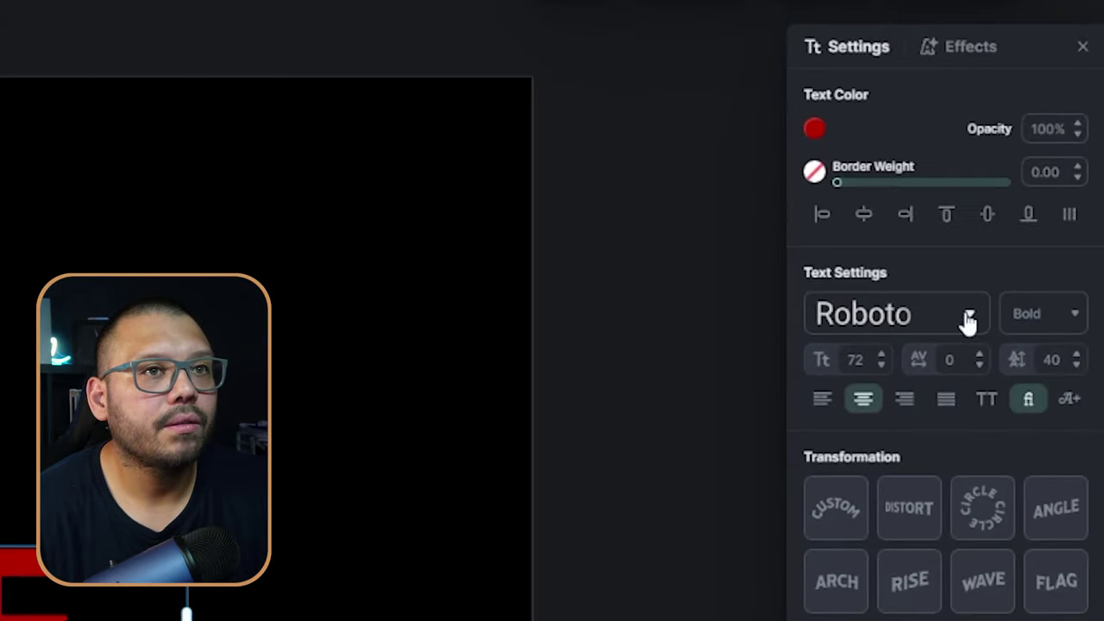
{"action": "left_click", "coordinate": [1102, 171]}
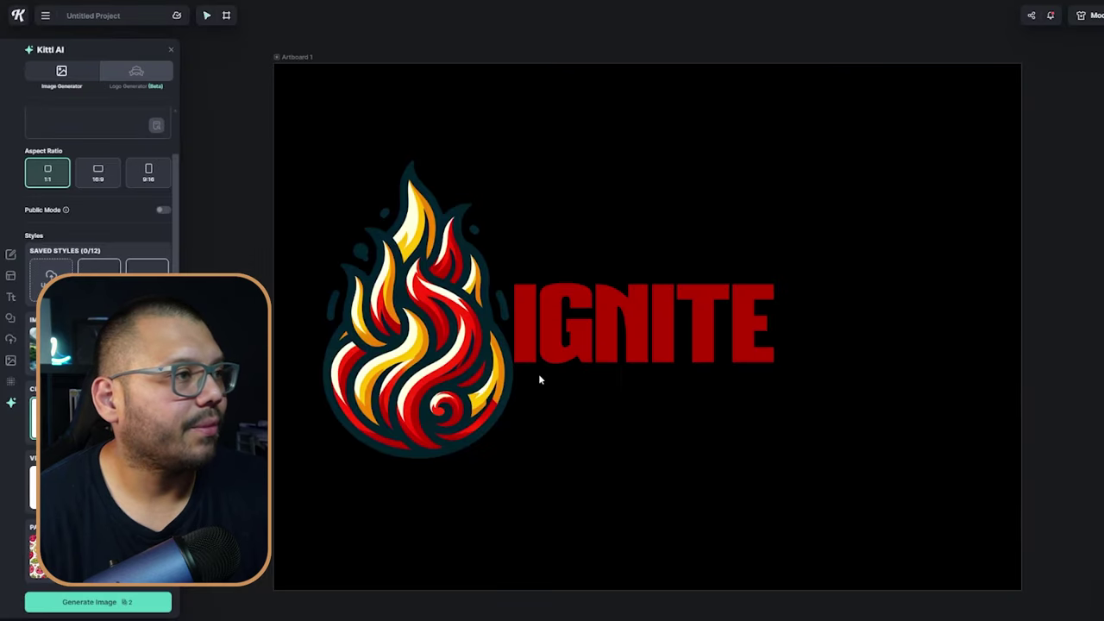
Step: Place the IGNITE text directly beside the flame, narrow its text box and enlarge the lettering to balance the logo
{"action": "left_click_drag", "start_coordinate": [569, 329], "coordinate": [655, 315]}
{"action": "left_click_drag", "start_coordinate": [937, 309], "coordinate": [814, 308]}
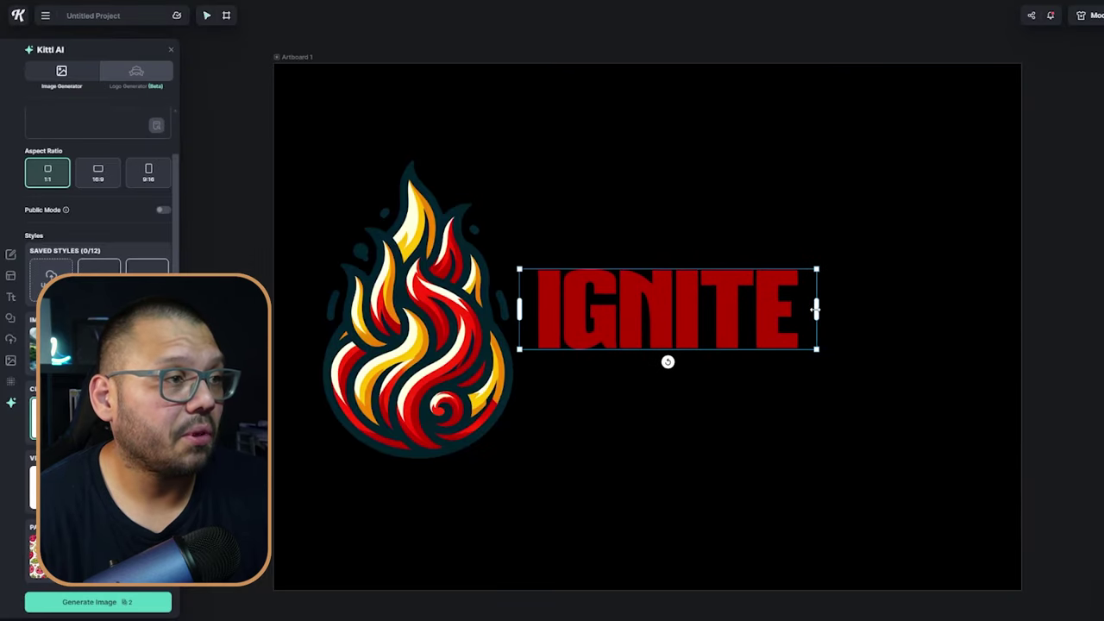
{"action": "left_click_drag", "start_coordinate": [813, 352], "coordinate": [891, 426]}
{"action": "left_click", "coordinate": [467, 370]}
{"action": "left_click", "coordinate": [840, 516]}
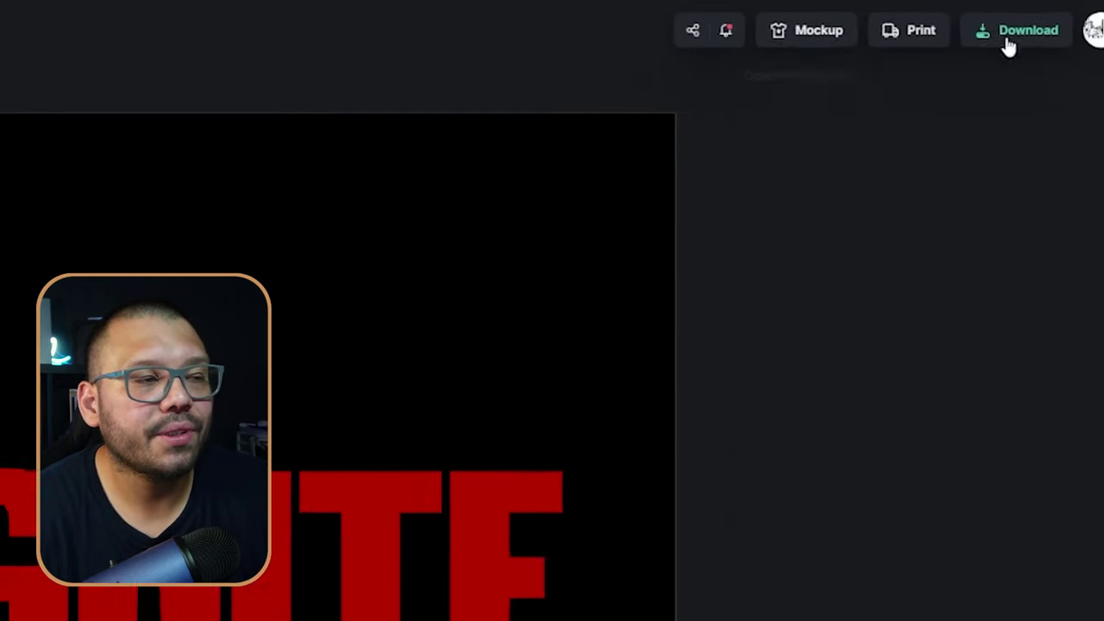
Step: Download the finished Ignite flame logo
{"action": "left_click", "coordinate": [1103, 23]}
{"action": "left_click", "coordinate": [819, 552]}
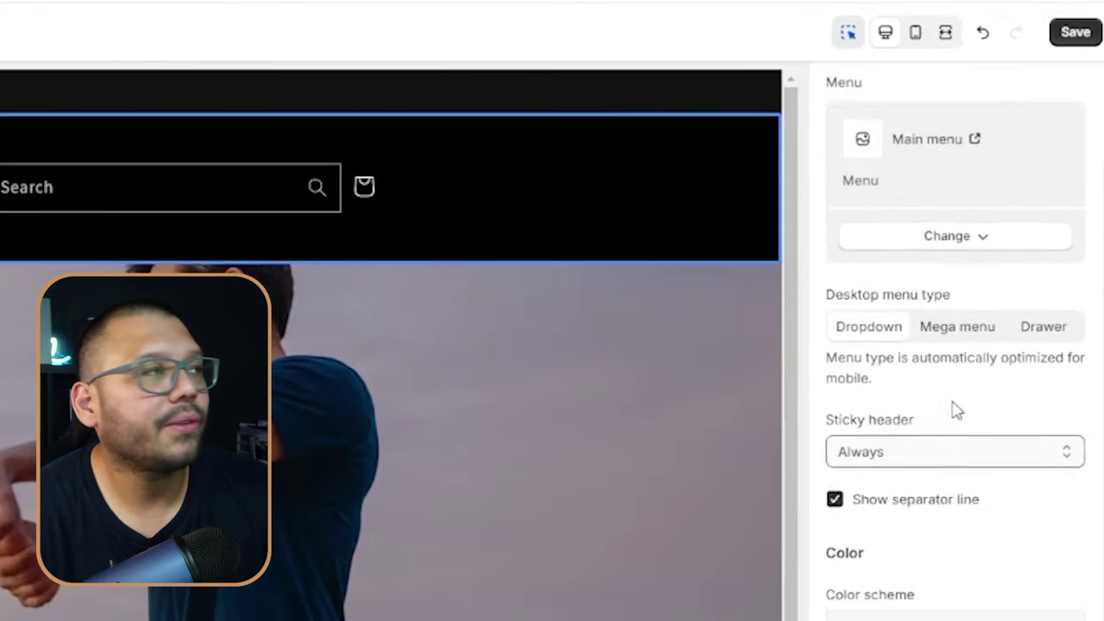
Step: In the Shopify theme editor, replace the store logo in the theme settings with the Ignite logo image and save the theme
{"action": "scroll", "coordinate": [1094, 183], "scroll_direction": "up", "scroll_amount": 2}
{"action": "left_click", "coordinate": [986, 191]}
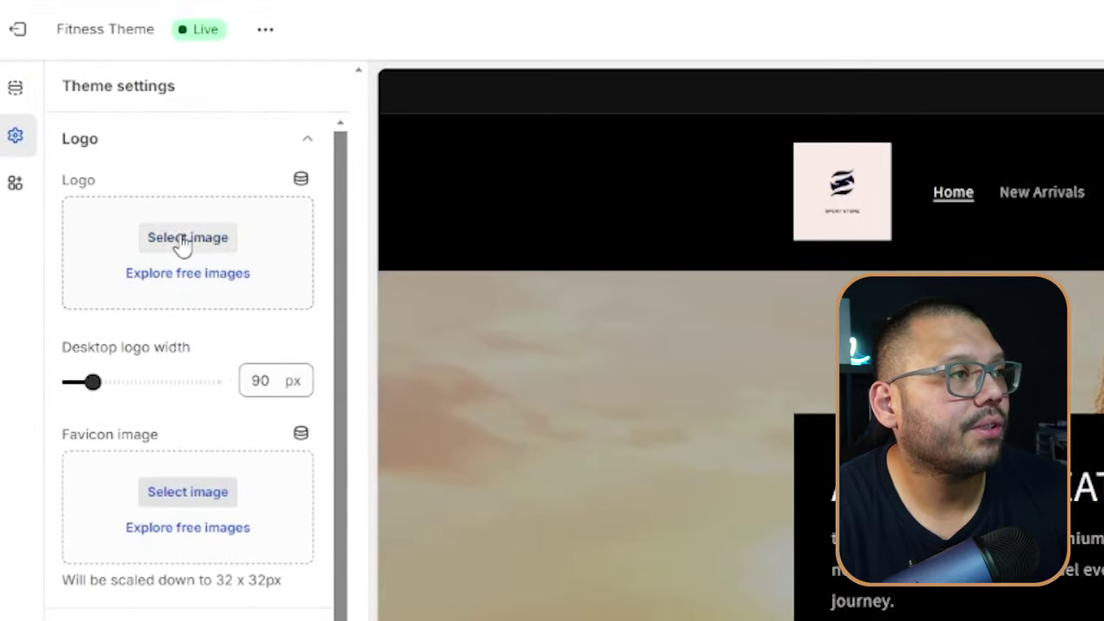
{"action": "left_click", "coordinate": [144, 185]}
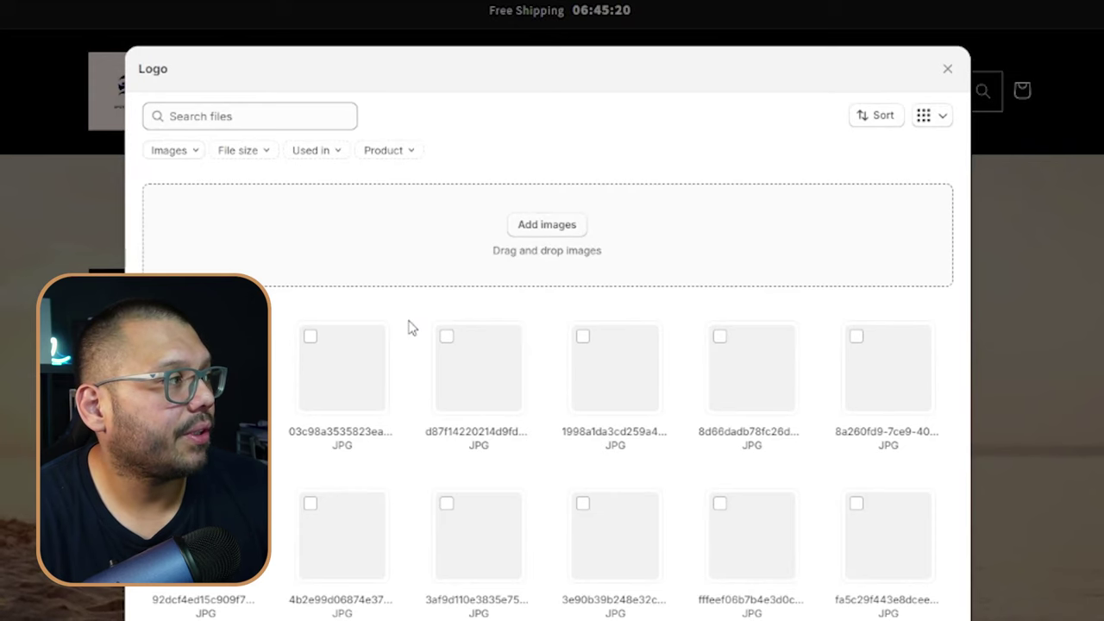
{"action": "left_click", "coordinate": [786, 564]}
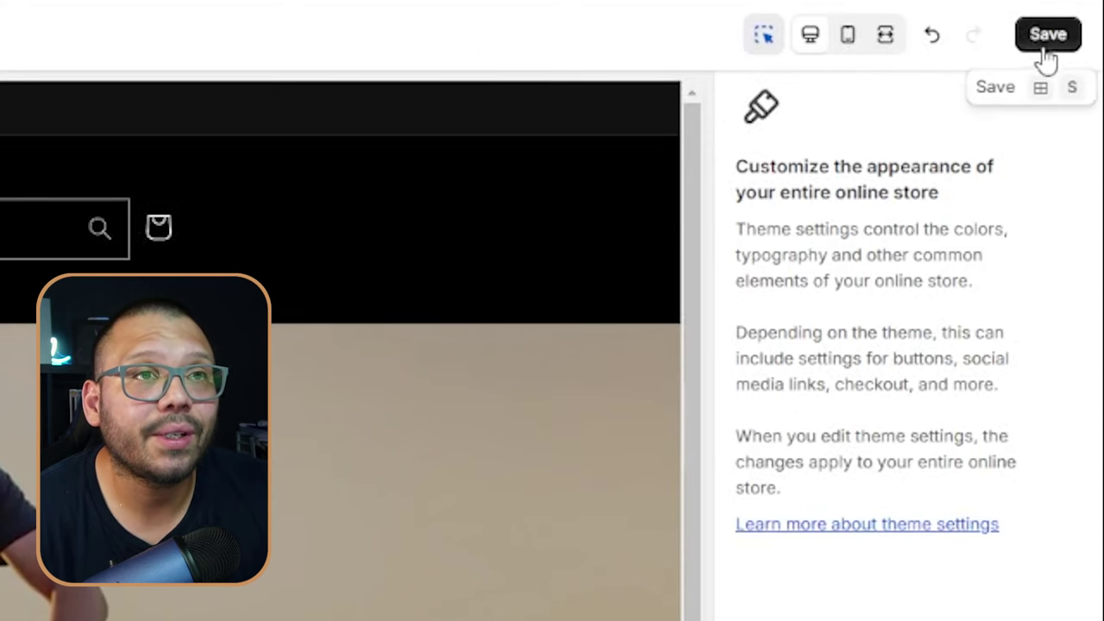
{"action": "left_click", "coordinate": [1044, 36]}
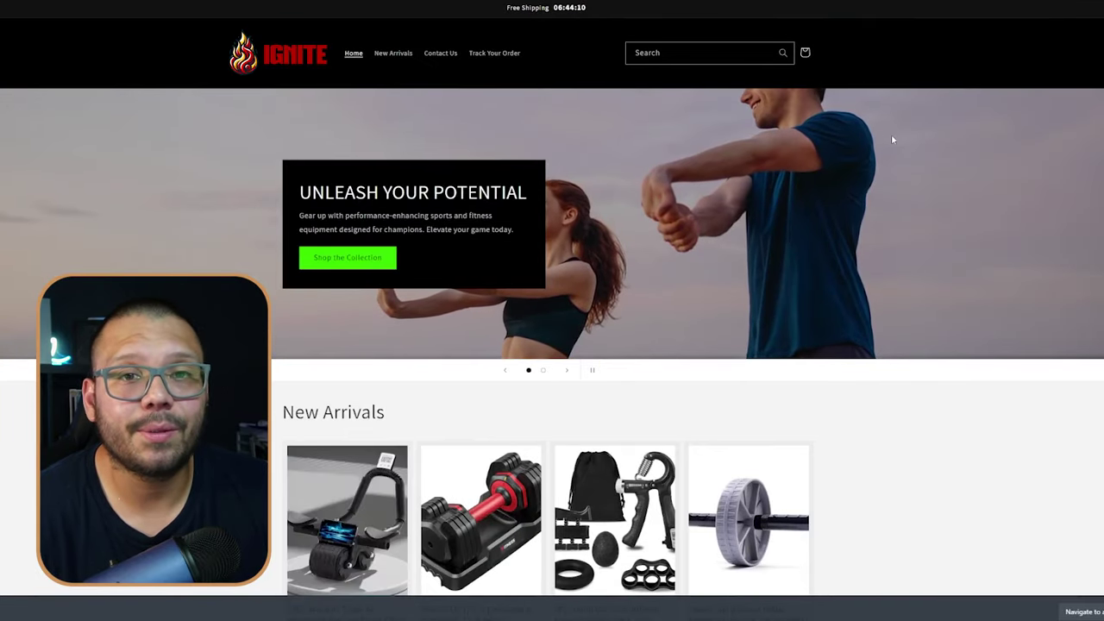
Step: Review the storefront home page with the Ignite logo, from the banner through new arrivals and testimonials to the footer
{"action": "scroll", "coordinate": [920, 148], "scroll_direction": "down", "scroll_amount": 6}
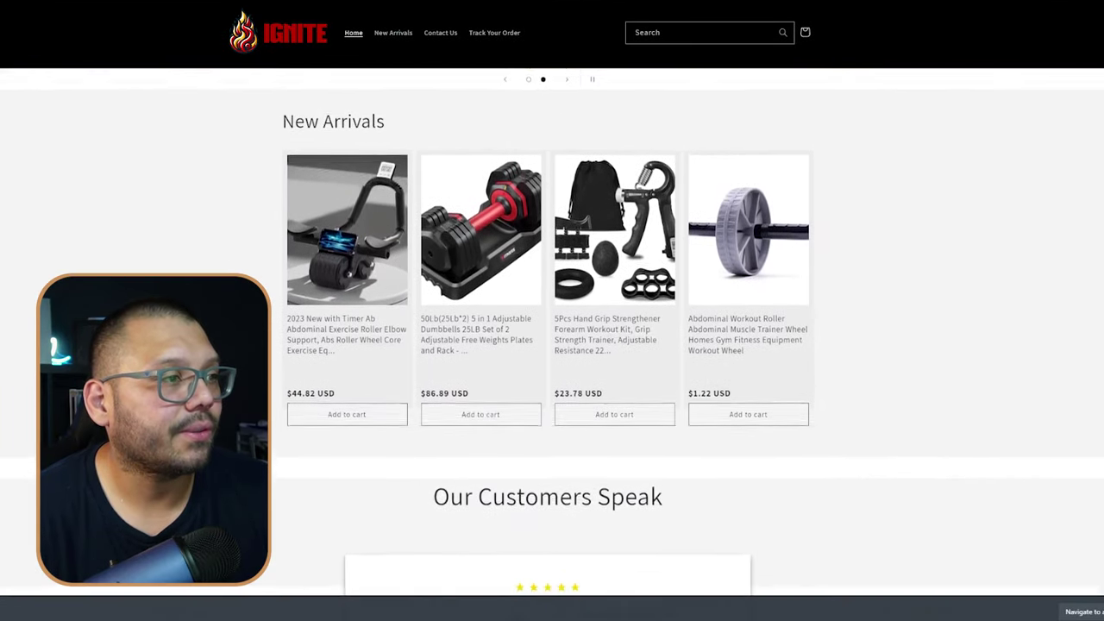
{"action": "scroll", "coordinate": [597, 476], "scroll_direction": "down", "scroll_amount": 3}
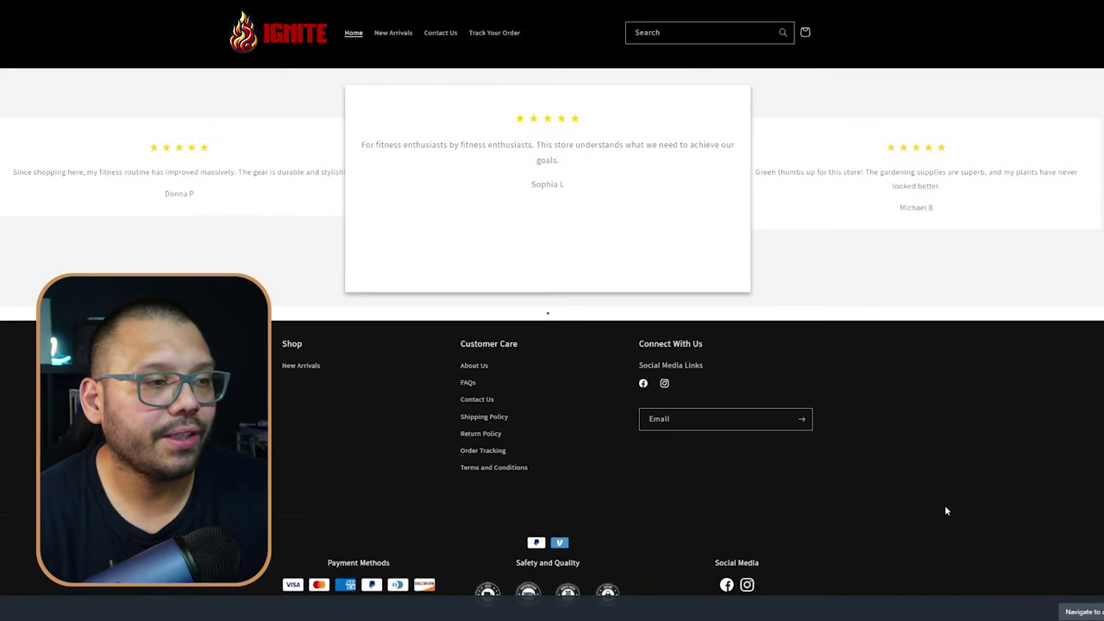
{"action": "scroll", "coordinate": [945, 511], "scroll_direction": "up", "scroll_amount": 9}
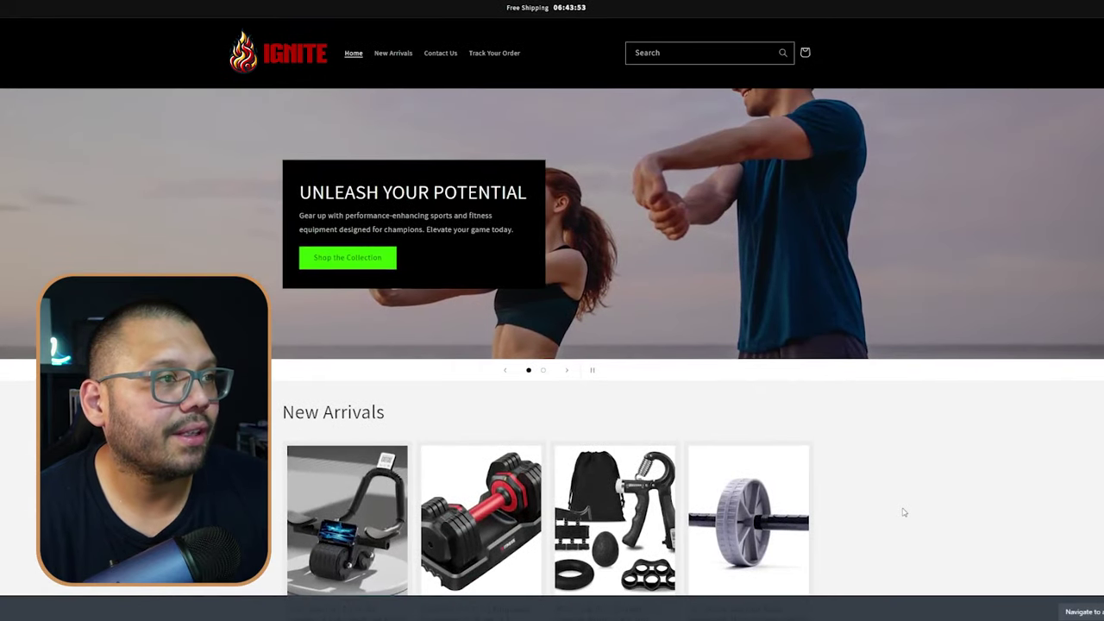